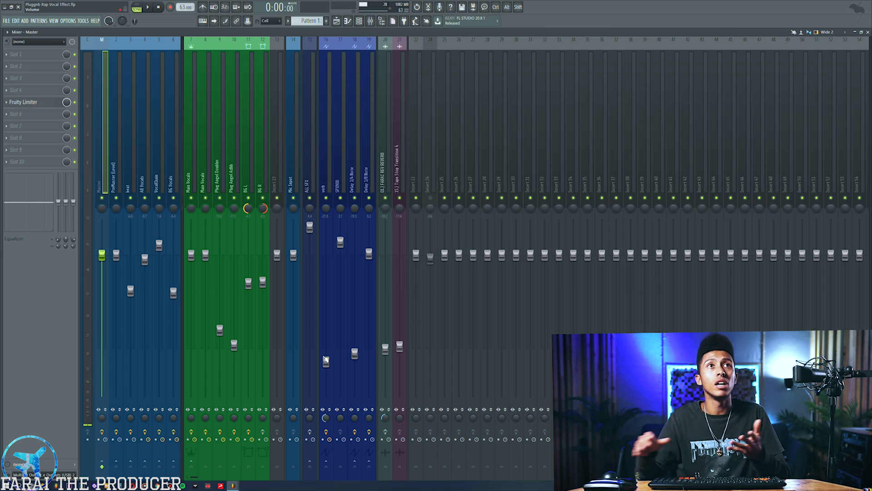
Play the song while comparing the playlist arrangement with the mixer levels.
click(336, 21)
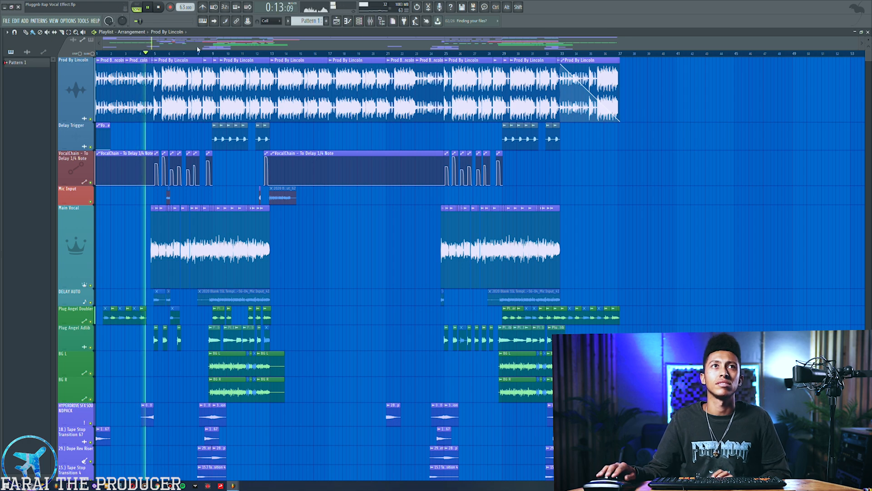
scroll(166, 56, up, 4)
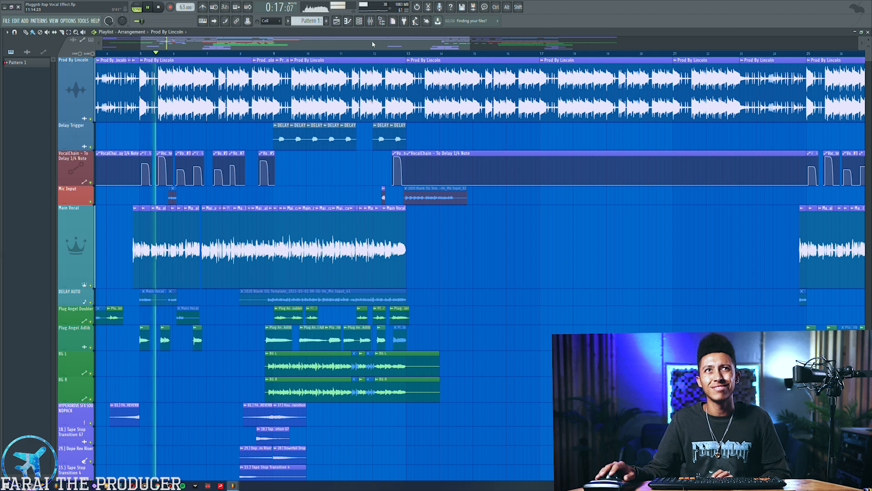
click(370, 21)
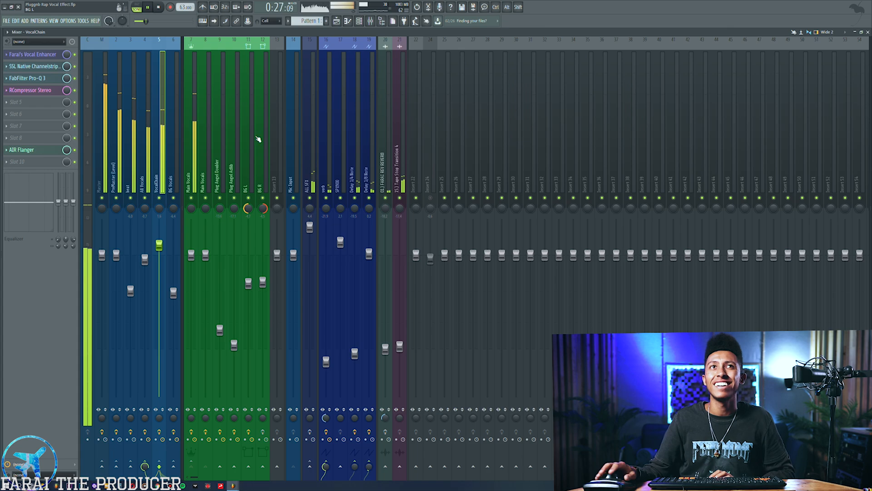
click(337, 21)
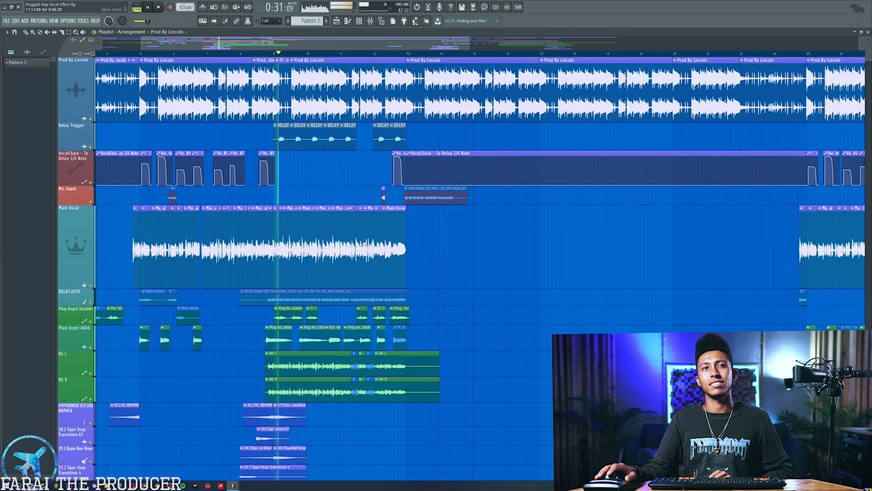
key(F9)
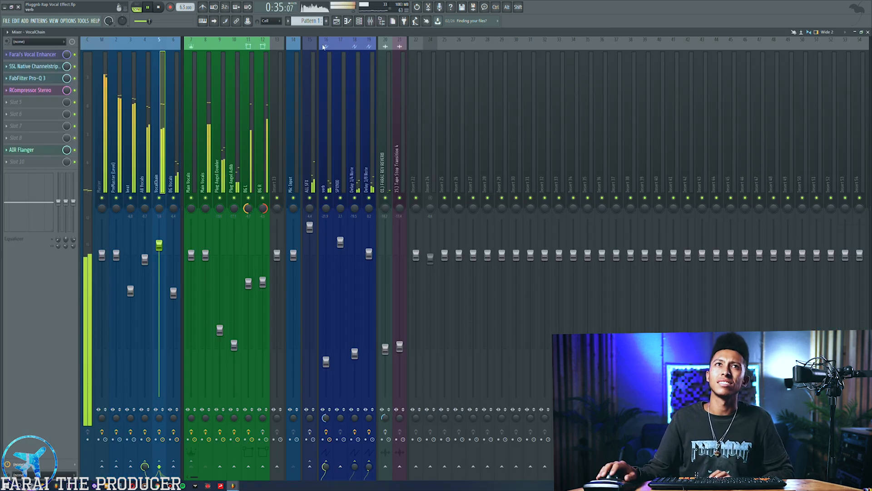
click(336, 20)
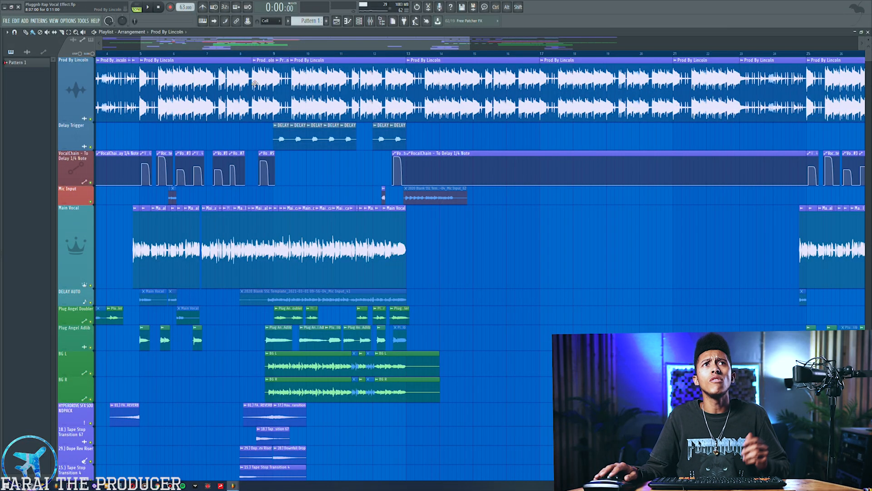
Play the song from just before the main vocal enters and check the levels in the mixer.
drag(218, 50, 199, 51)
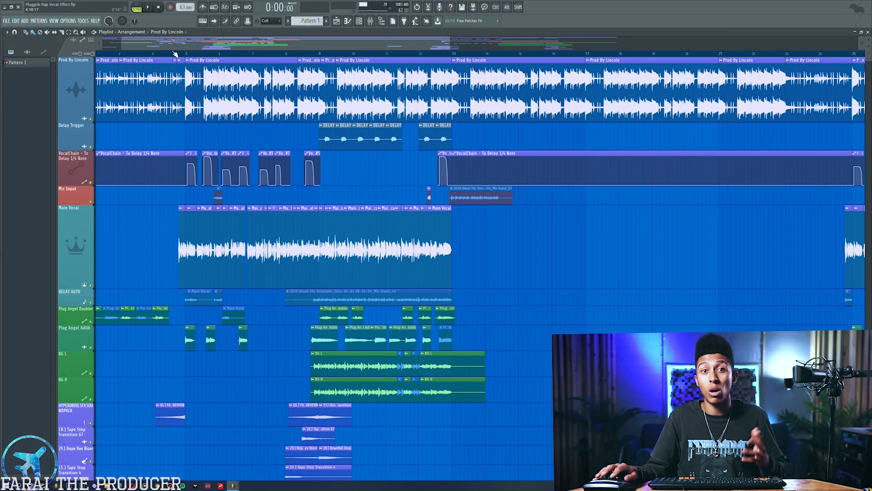
click(370, 20)
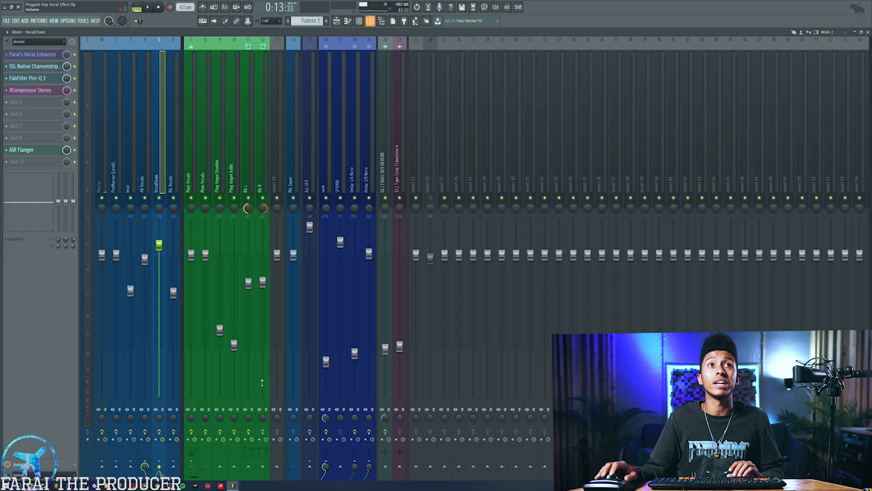
key(space)
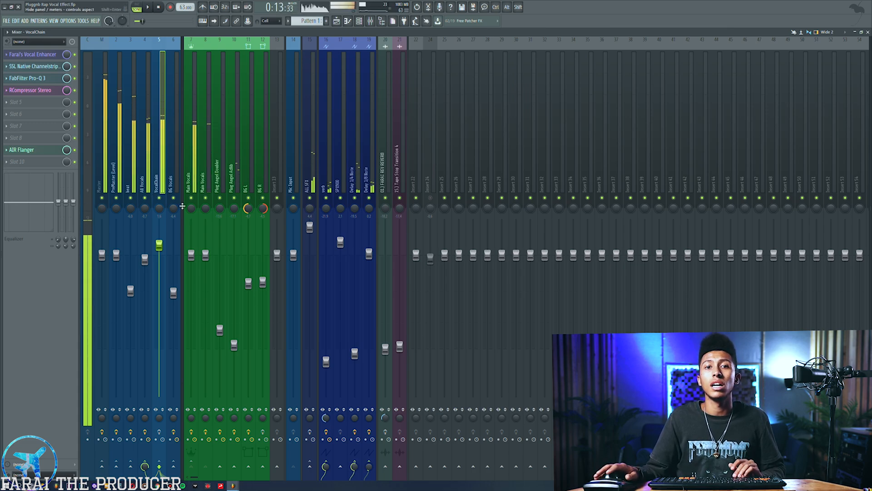
key(space)
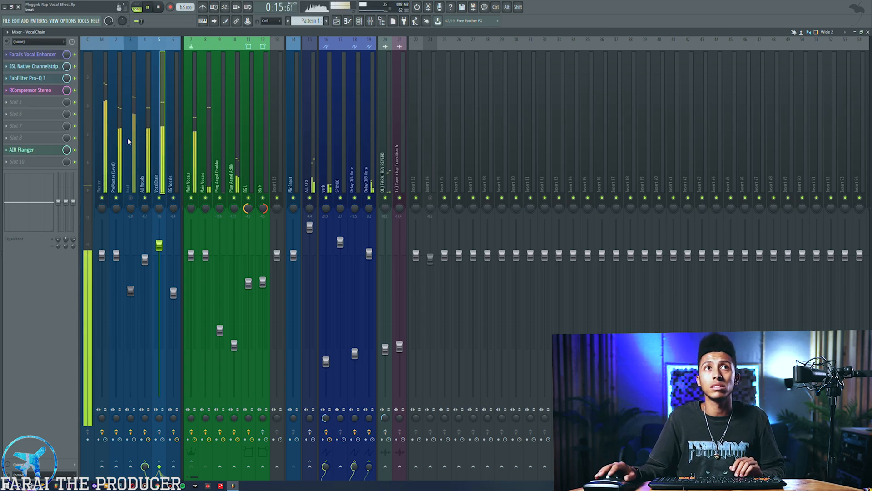
key(space)
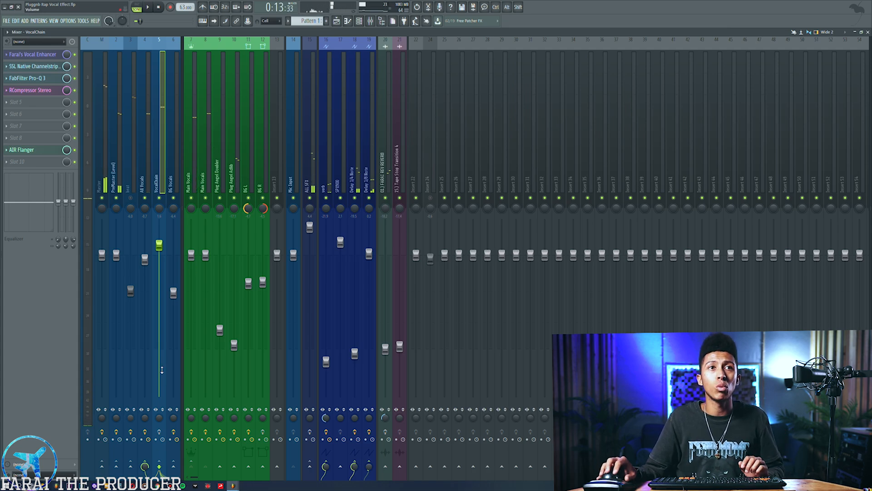
Check the beat track's level against the VocalChain track's level in the mixer during playback.
click(132, 203)
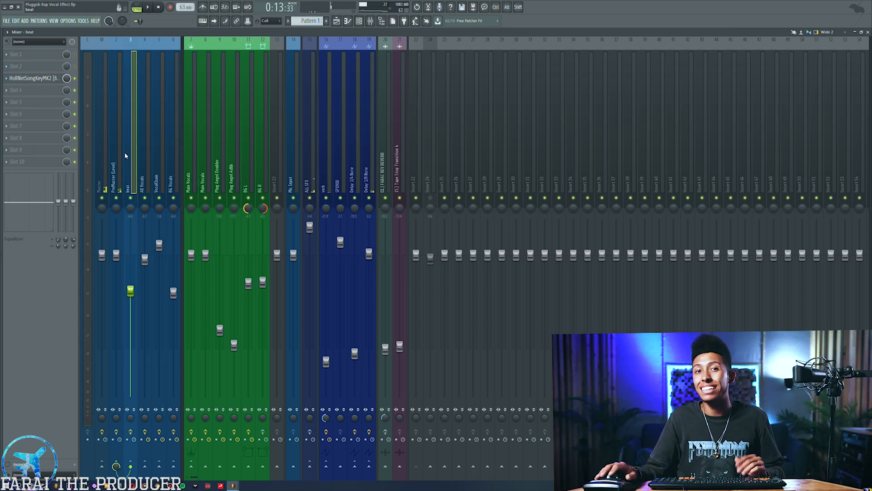
key(space)
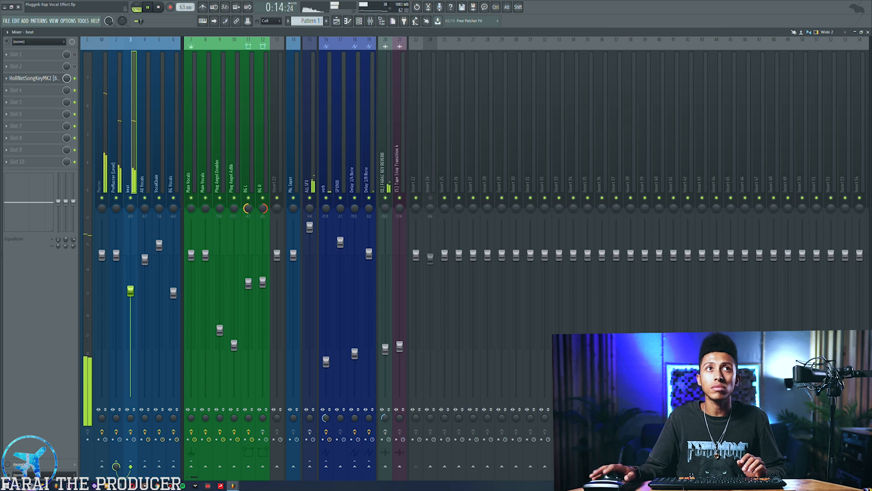
click(162, 92)
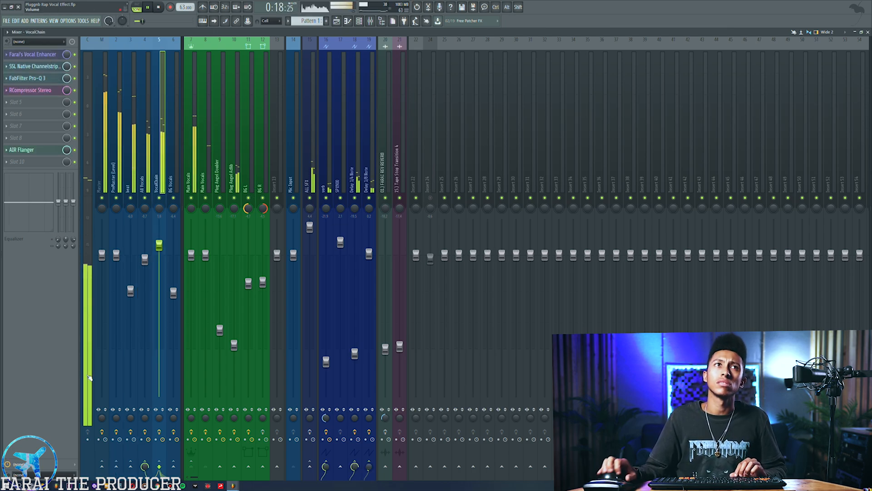
key(space)
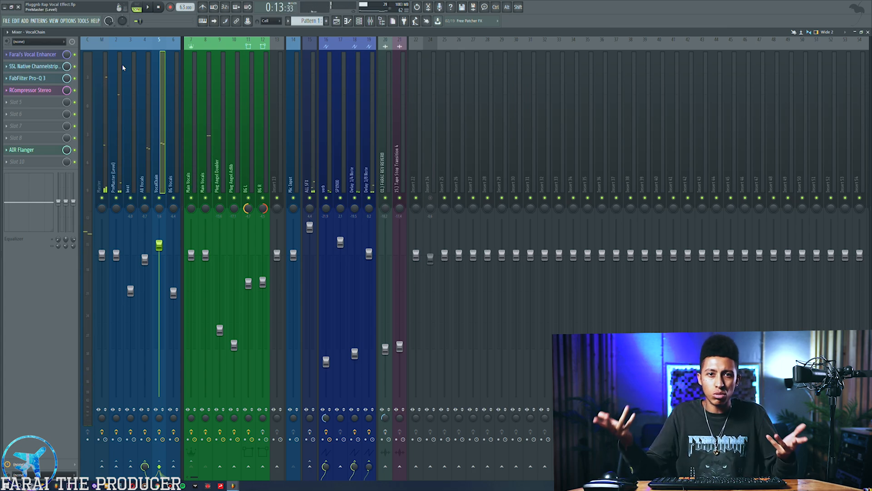
Inspect the Mic Input track's routing and the Auto-Tune 8.1 settings on the Main Vocals tracks.
click(294, 144)
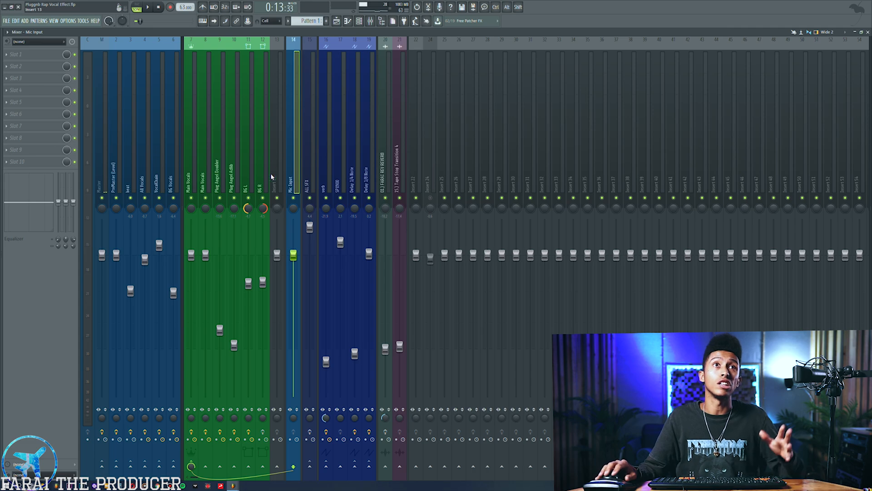
click(190, 180)
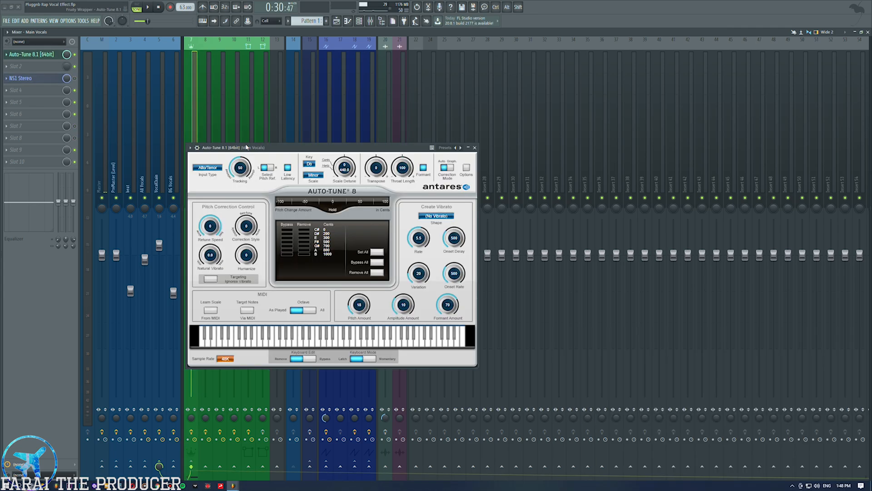
drag(242, 145, 298, 96)
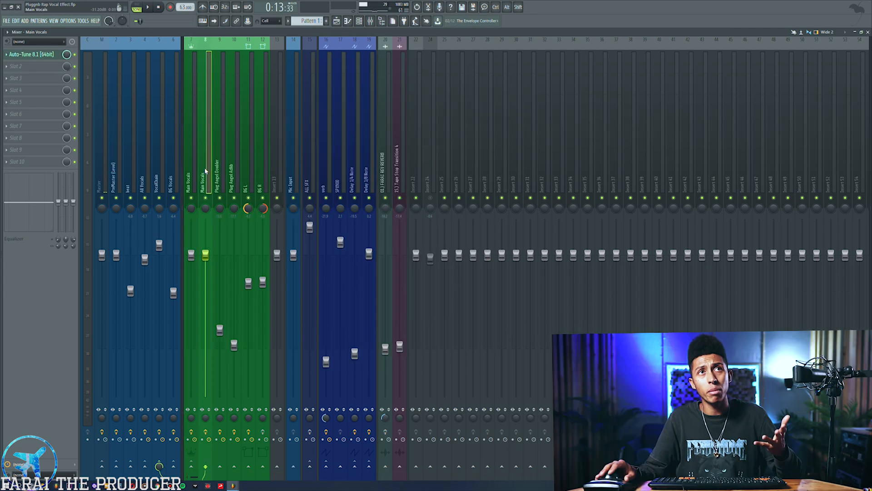
Open Farai's Vocal Enhancer on the VocalChain track and enlarge its window to show all controls.
click(161, 172)
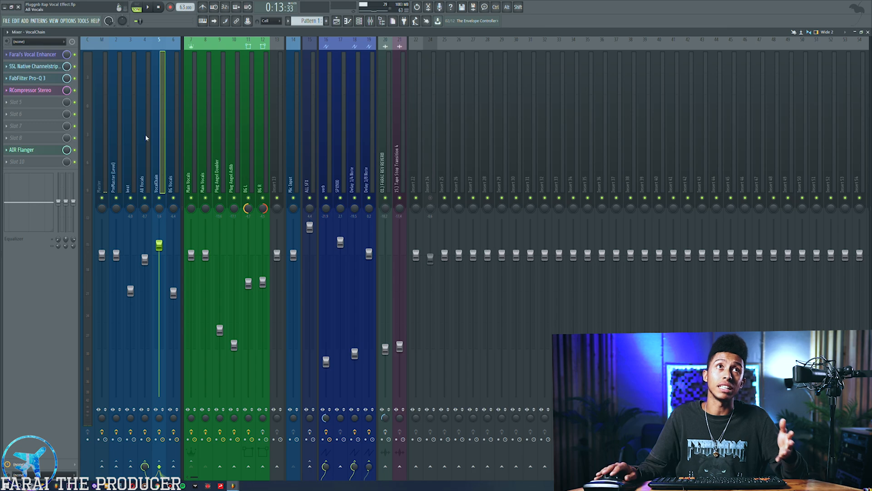
click(43, 54)
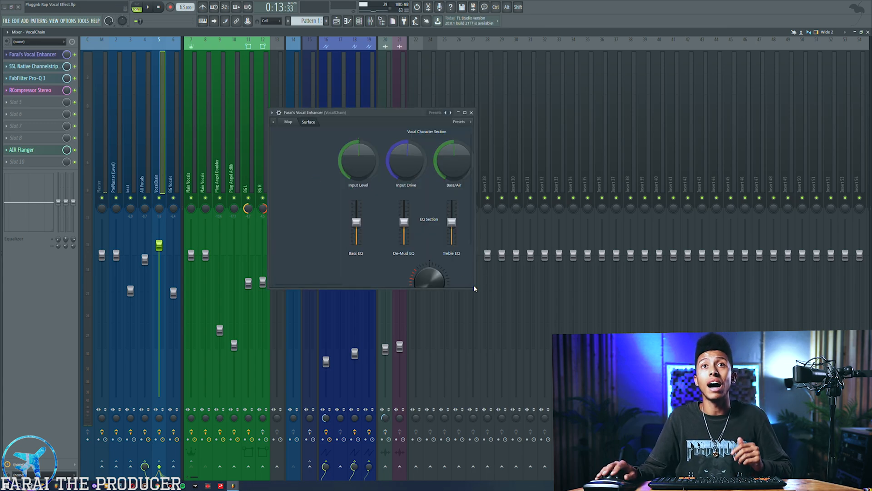
drag(477, 288, 595, 315)
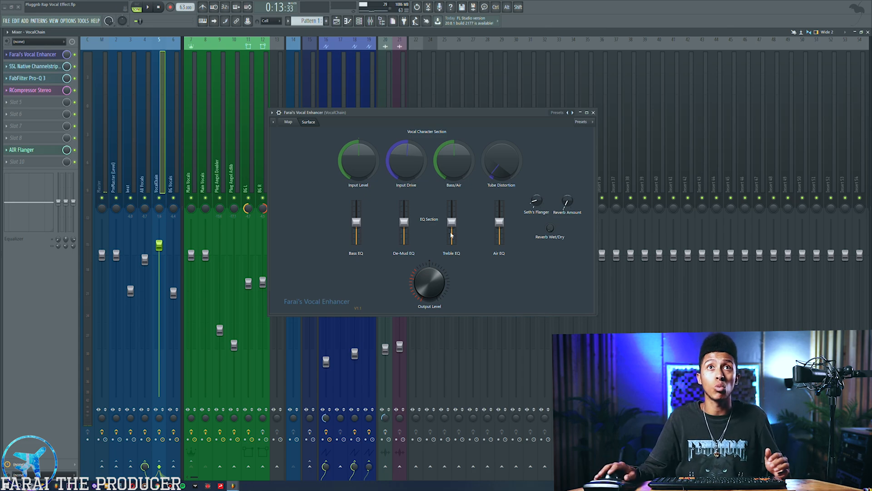
drag(439, 114, 431, 97)
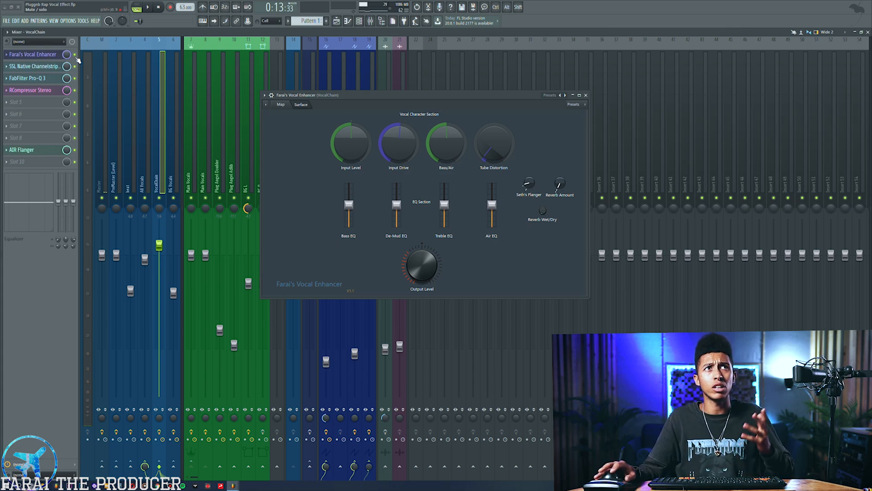
Play back the vocal section with Farai's Vocal Enhancer open to hear its effect.
click(335, 23)
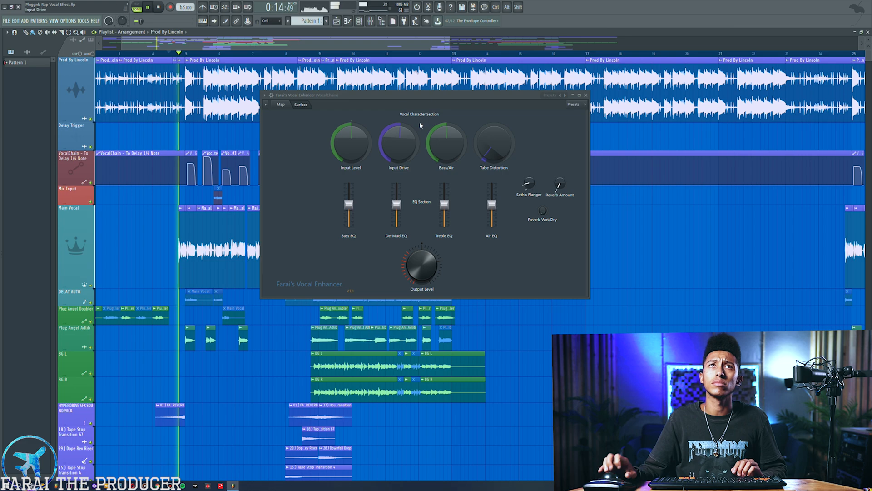
click(370, 21)
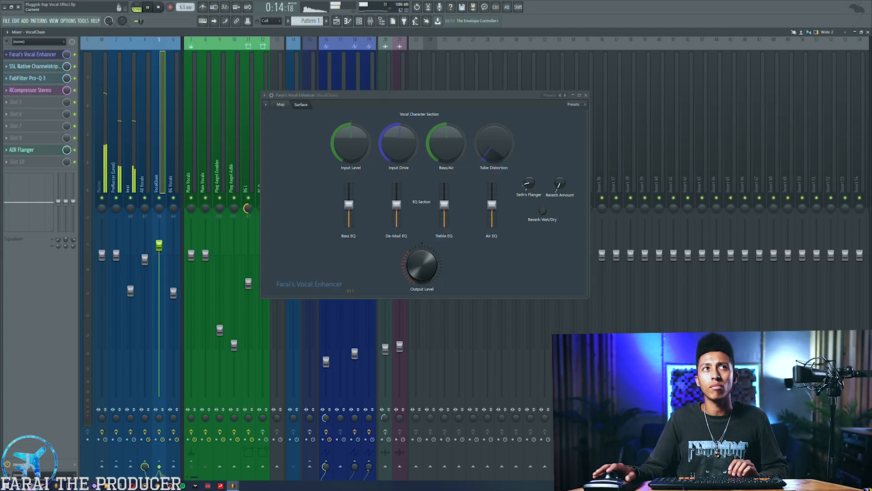
key(space)
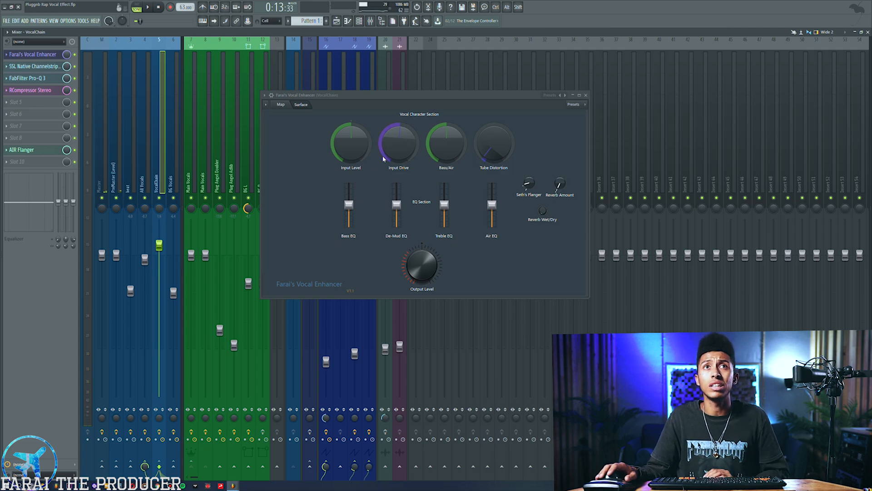
drag(391, 96, 392, 95)
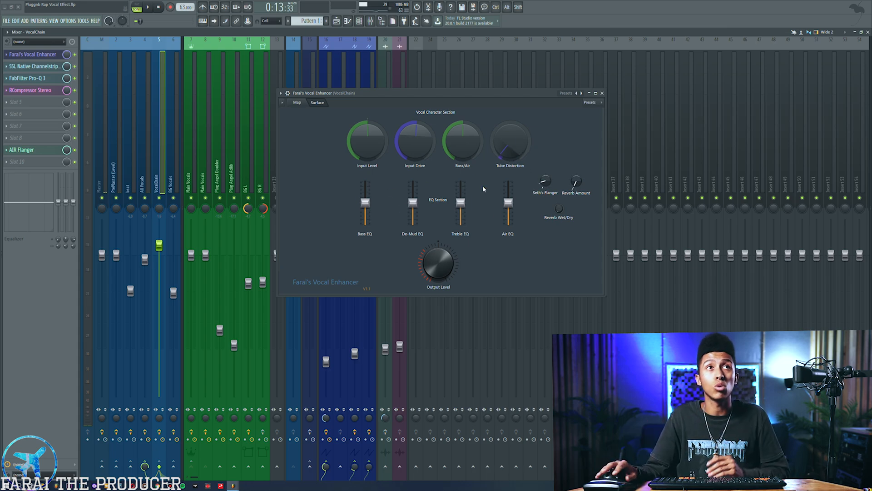
Close the Vocal Enhancer, open SSL Native Channelstrip v6 on the VocalChain track, and examine its filter and low-frequency EQ settings.
click(41, 55)
click(44, 67)
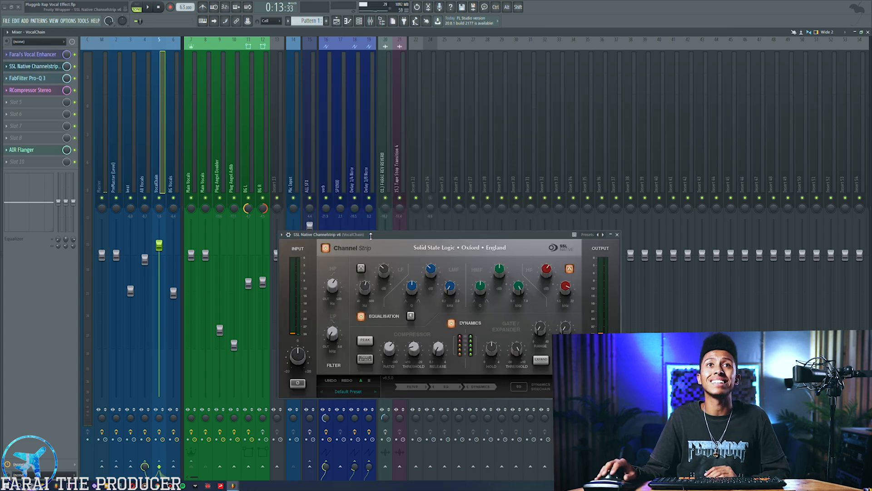
drag(371, 236, 369, 152)
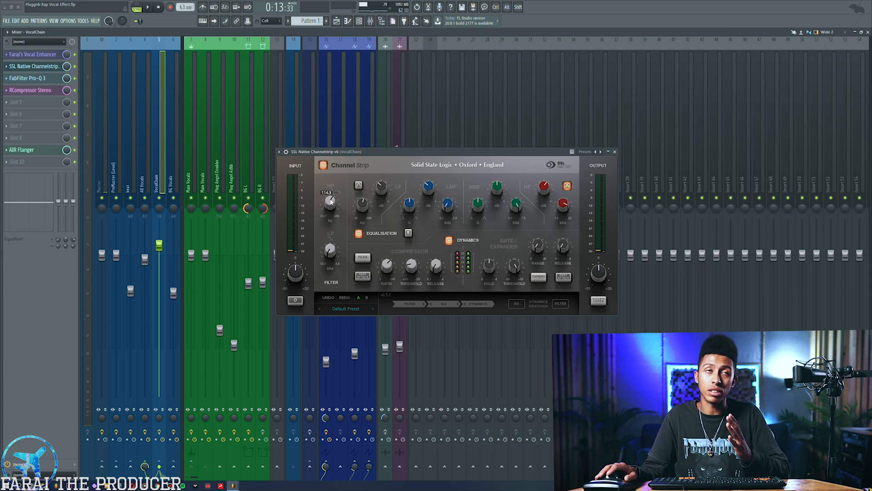
mouse_move(58, 202)
mouse_down()
mouse_move(56, 253)
mouse_move(58, 191)
mouse_move(58, 201)
mouse_up()
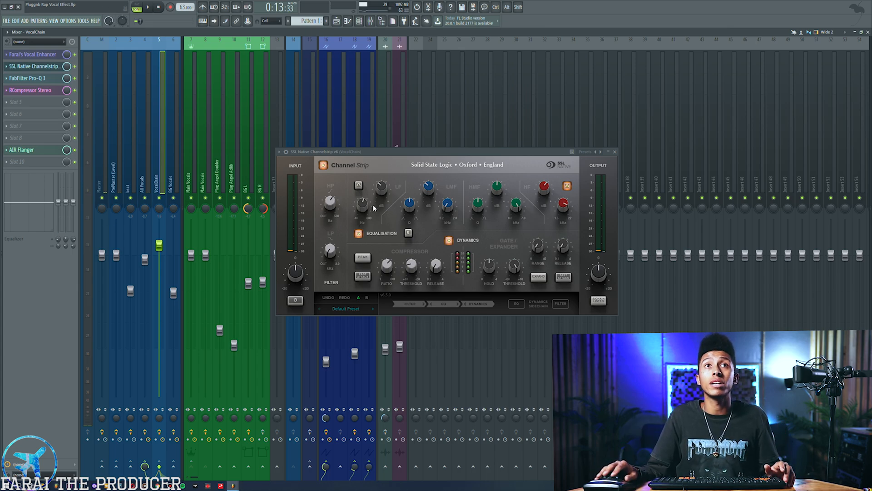
mouse_move(380, 194)
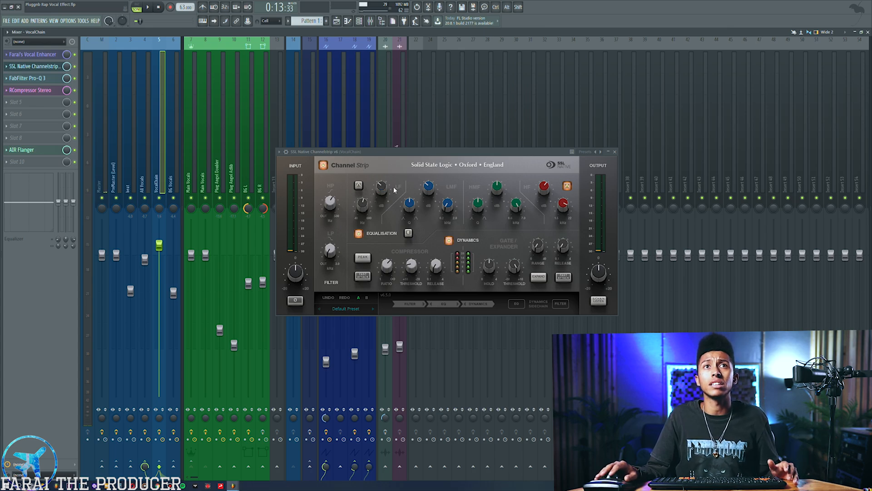
Try cutting the low-shelf and peaking bands of the VocalChain track's built-in equalizer, then reset both bands.
drag(58, 202, 58, 207)
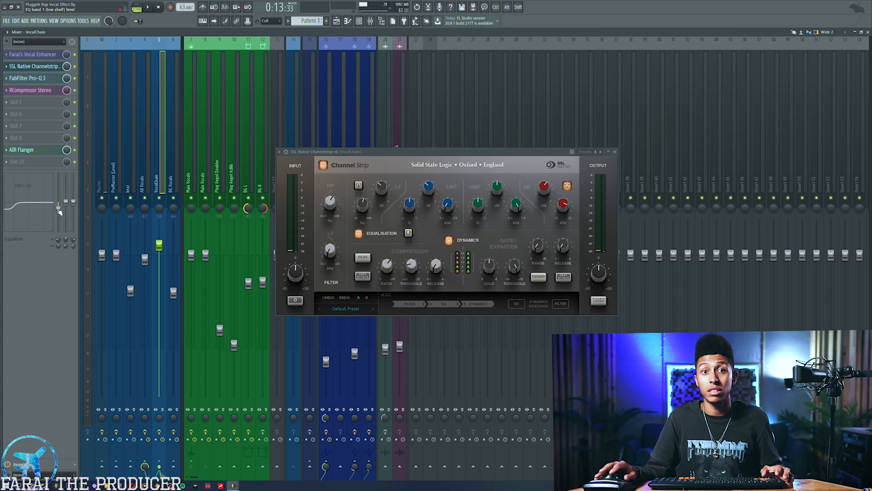
drag(58, 208, 66, 208)
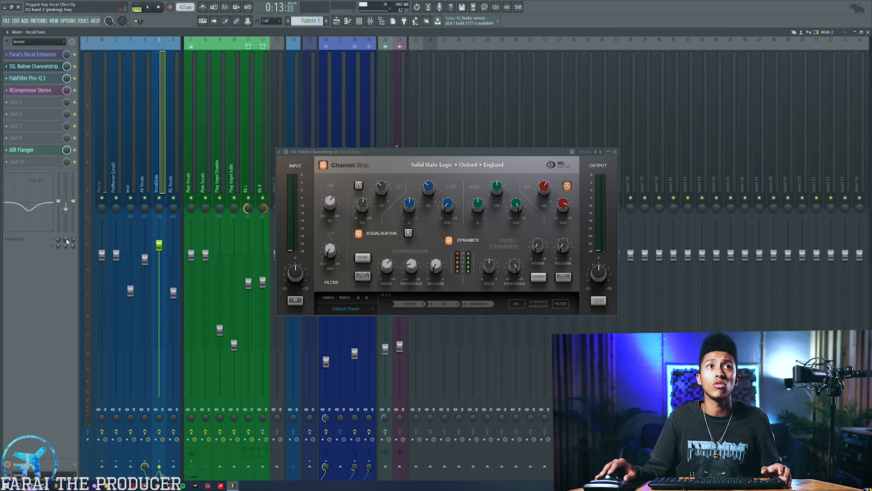
drag(66, 242, 66, 257)
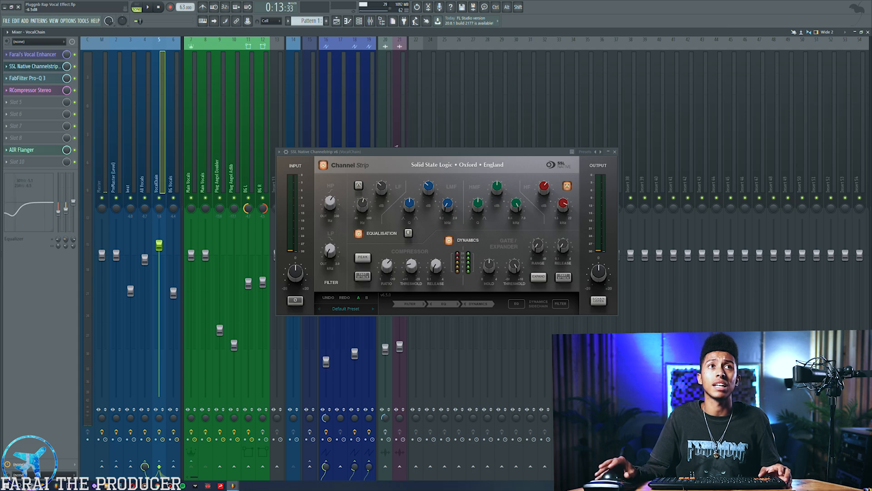
alt+click(65, 208)
alt+click(58, 212)
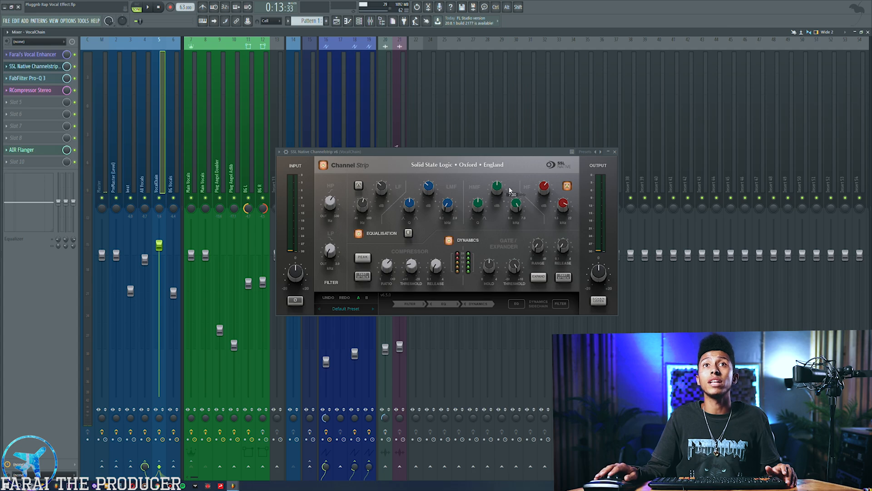
Examine the high-frequency band's gain and frequency settings in the channel strip's EQ.
mouse_move(565, 206)
mouse_move(547, 191)
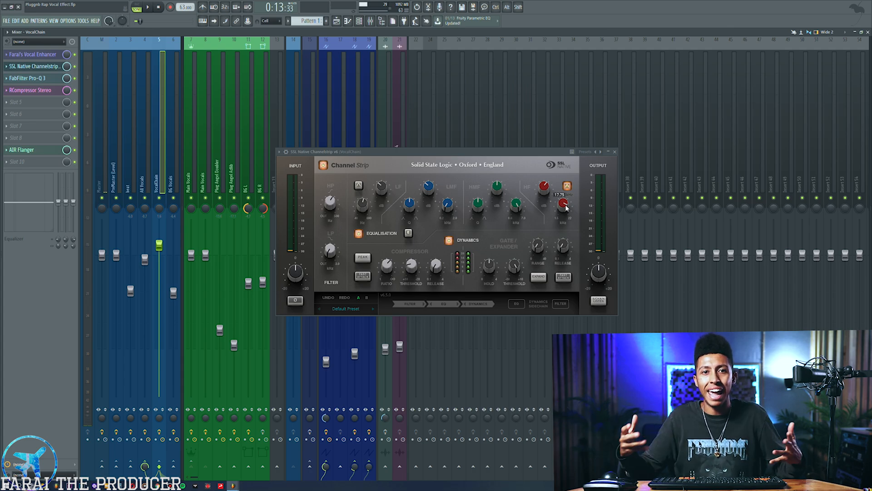
Close the channel strip, open FabFilter Pro-Q 3 on the VocalChain track, and examine the frequency and gain of its EQ bands.
click(37, 55)
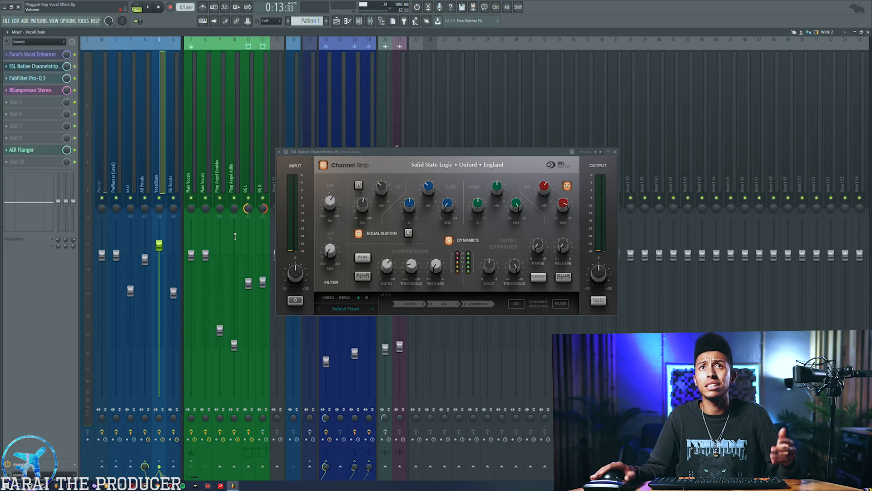
mouse_move(563, 204)
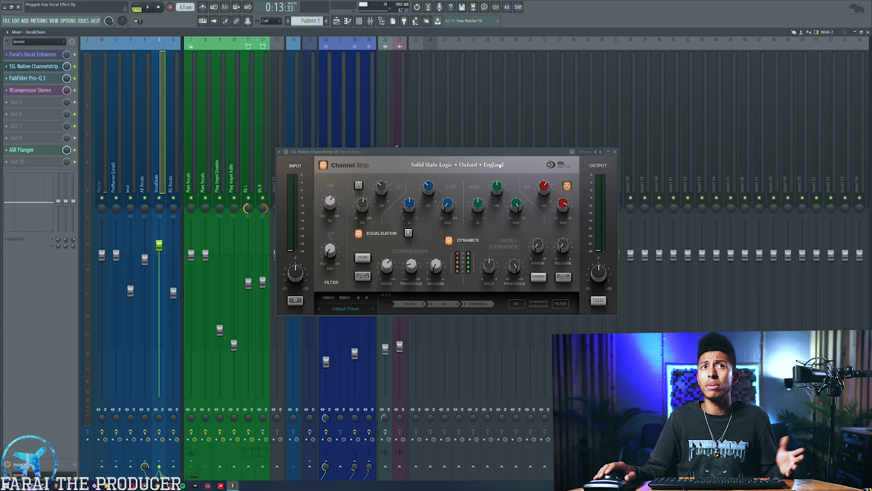
click(48, 69)
click(45, 78)
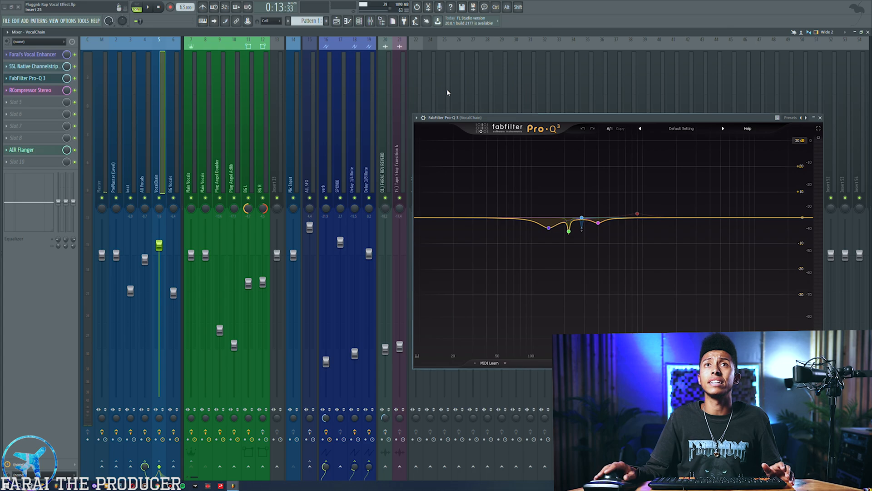
drag(528, 115, 328, 98)
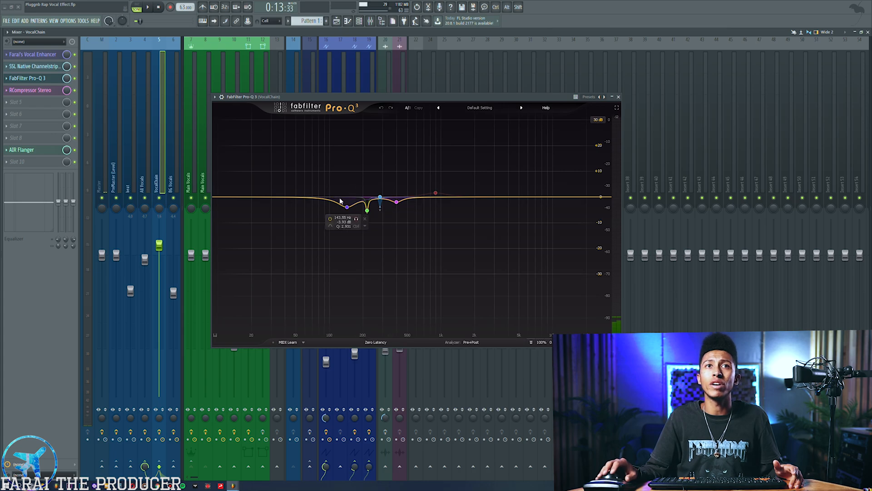
drag(321, 184, 444, 227)
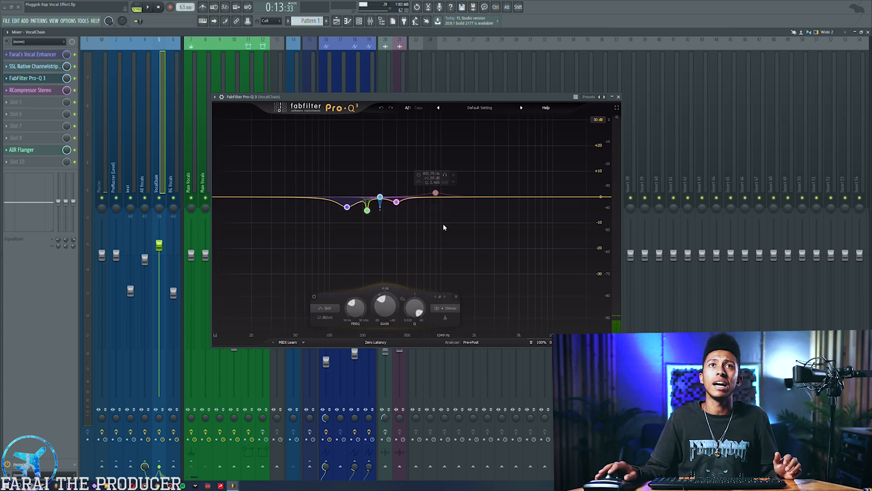
click(449, 160)
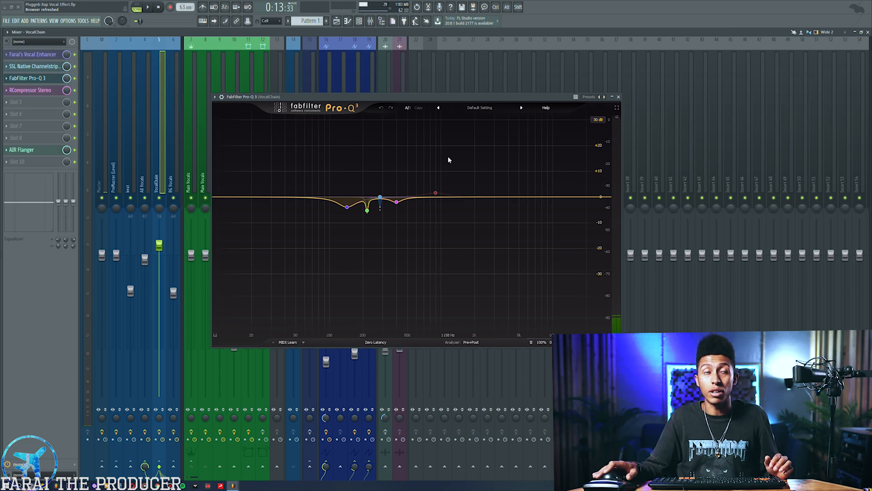
Close Pro-Q 3, open RCompressor Stereo on the VocalChain track, and examine its threshold, ratio, attack, release and gain settings.
click(27, 78)
click(30, 90)
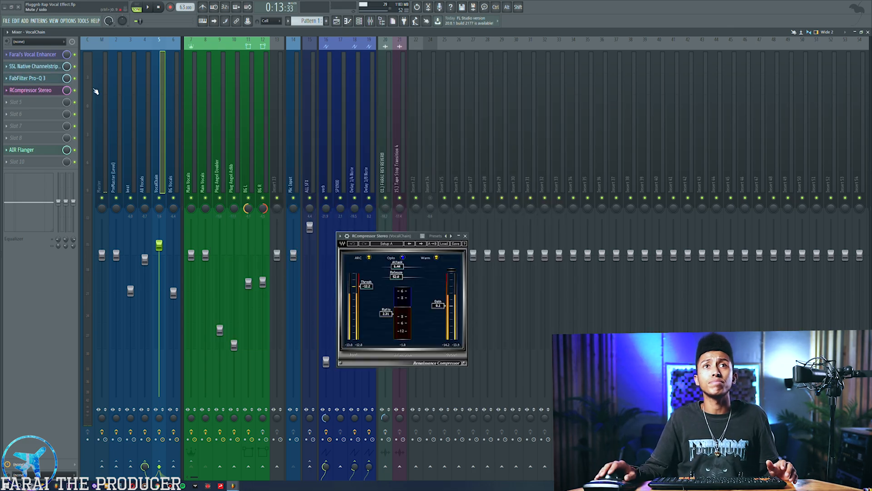
drag(390, 237, 367, 153)
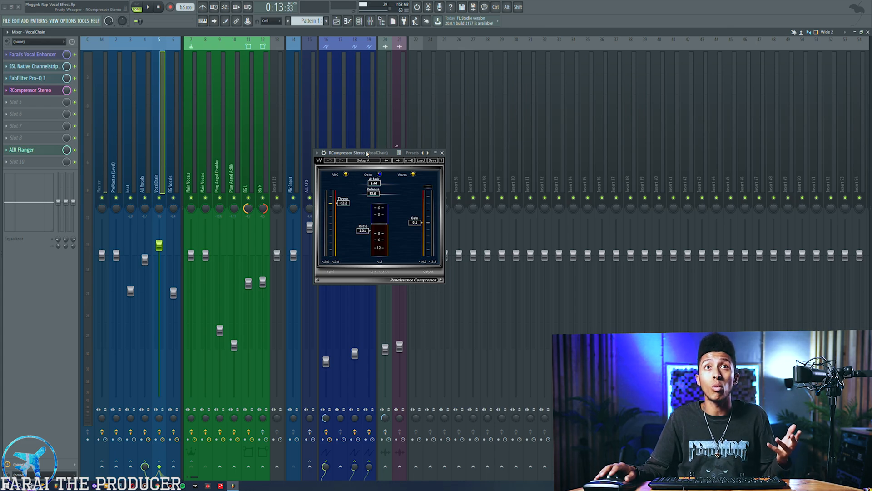
drag(366, 154, 379, 140)
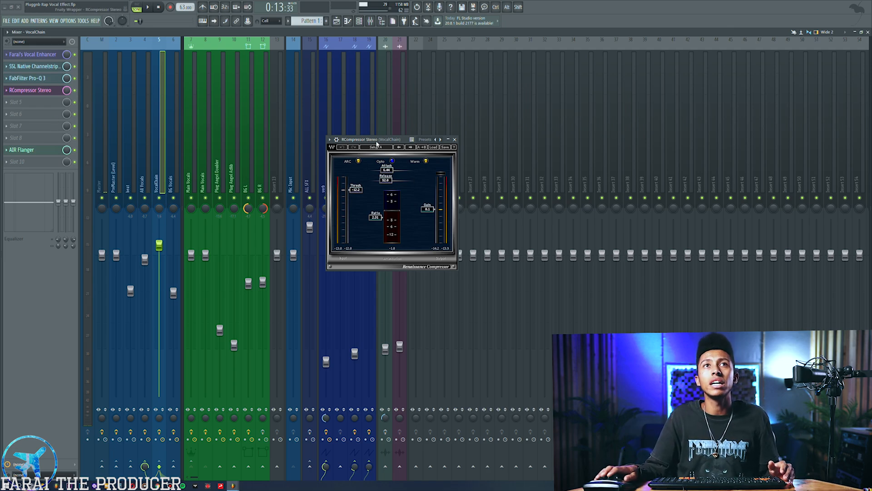
drag(377, 141, 376, 135)
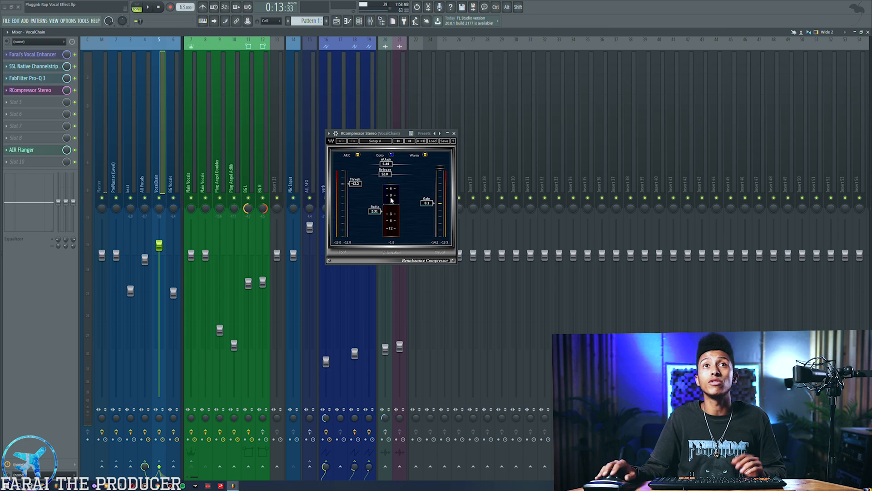
Play back the vocal section with RCompressor Stereo enabled and bypassed to compare its effect.
key(space)
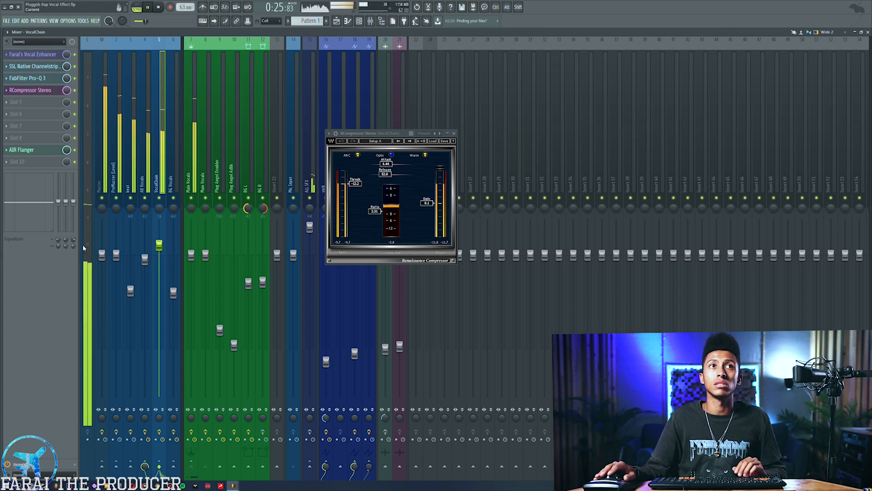
key(space)
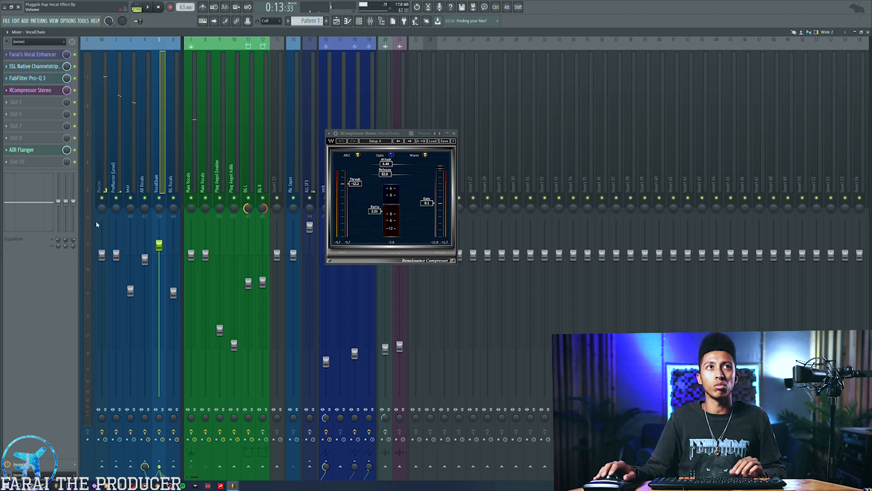
key(space)
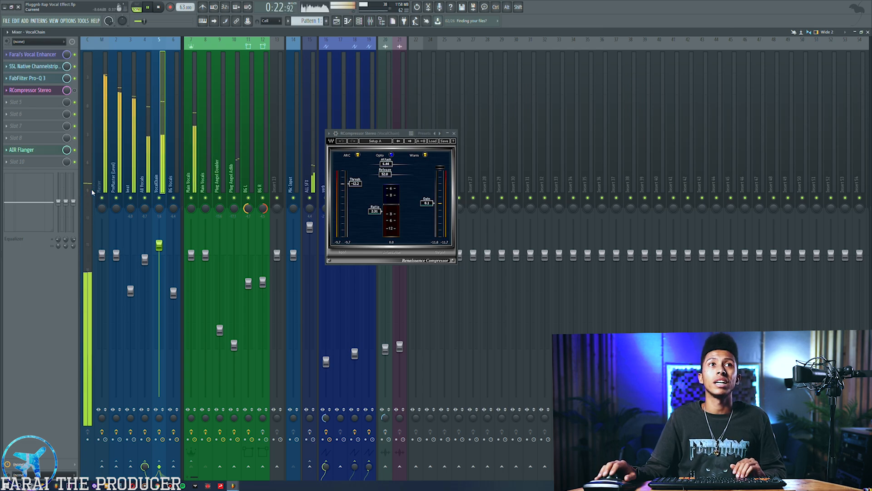
key(space)
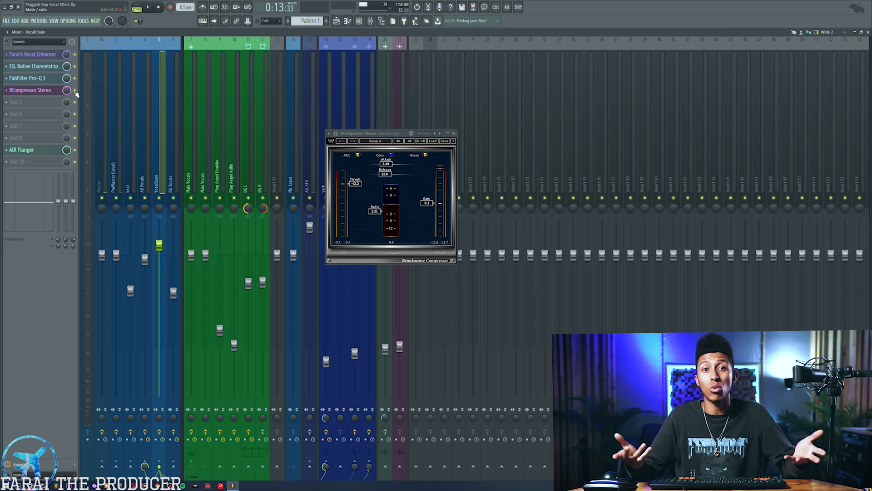
Close RCompressor Stereo, open AIR Flanger on the VocalChain track, and examine its rate, depth, feedback and mix settings.
click(37, 91)
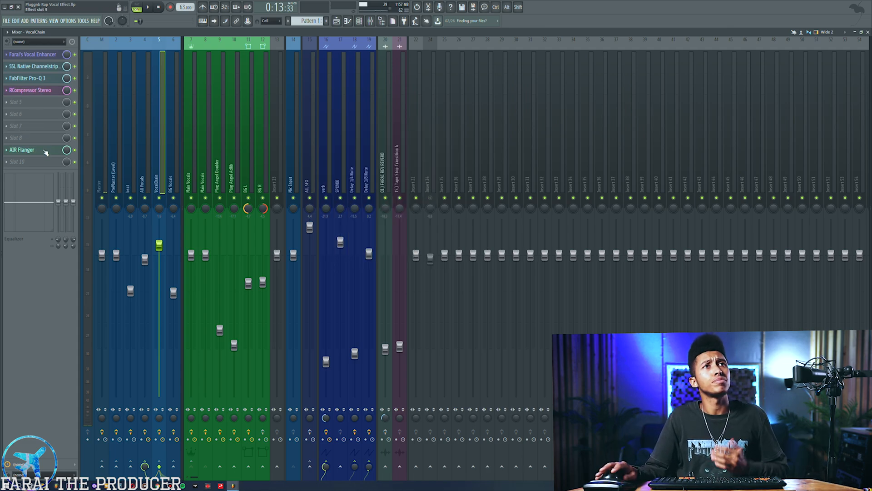
click(46, 151)
drag(392, 200, 366, 149)
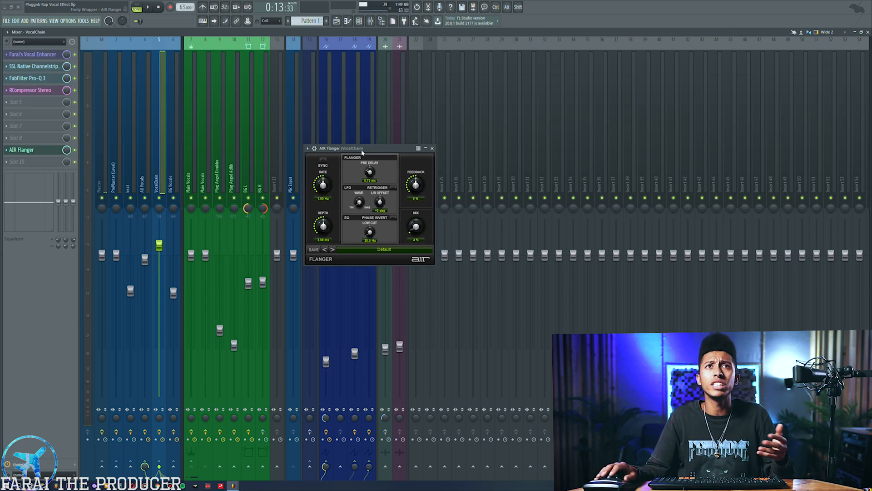
drag(362, 152, 359, 137)
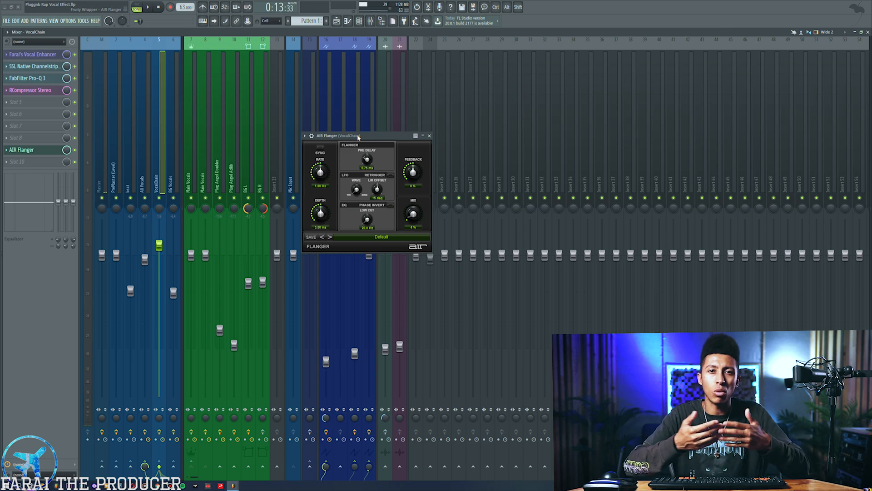
drag(358, 136, 376, 122)
Browse the available effect plugins for the empty slot 7 on VocalChain, and close the AIR Flanger window.
click(15, 126)
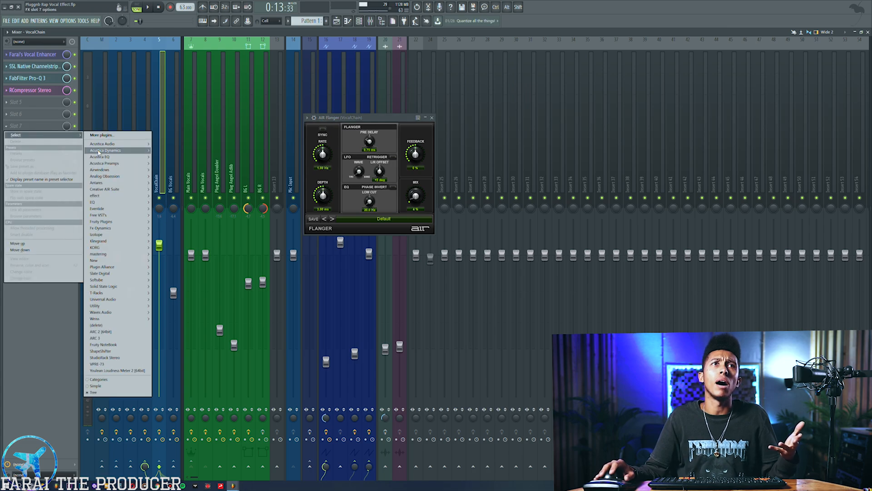
mouse_move(150, 195)
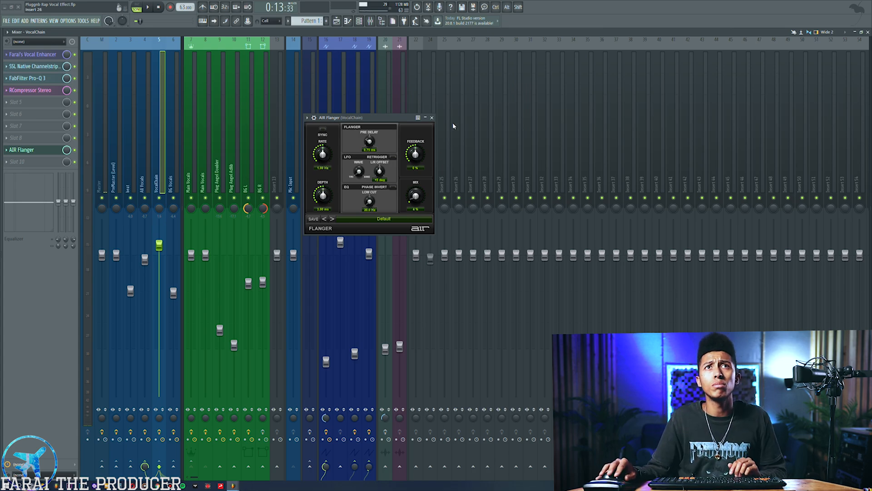
click(432, 118)
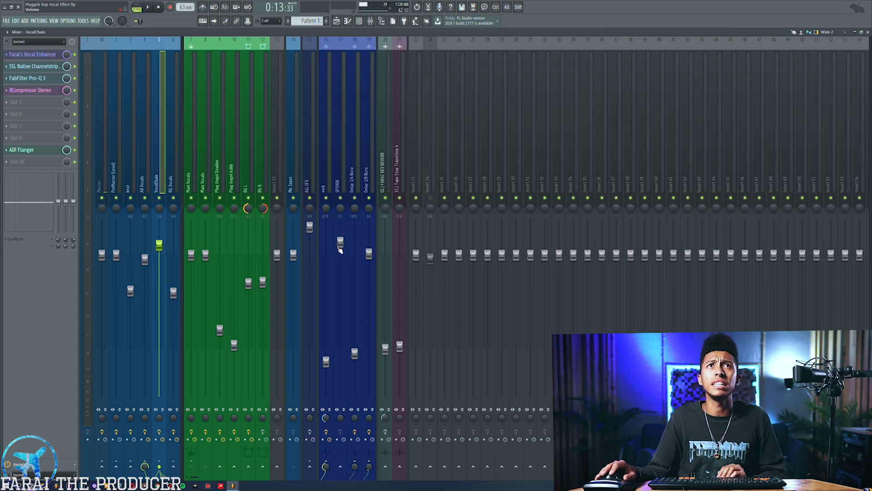
Show the playlist and play the arrangement from the middle of bar 8, where the background vocals come in.
click(338, 22)
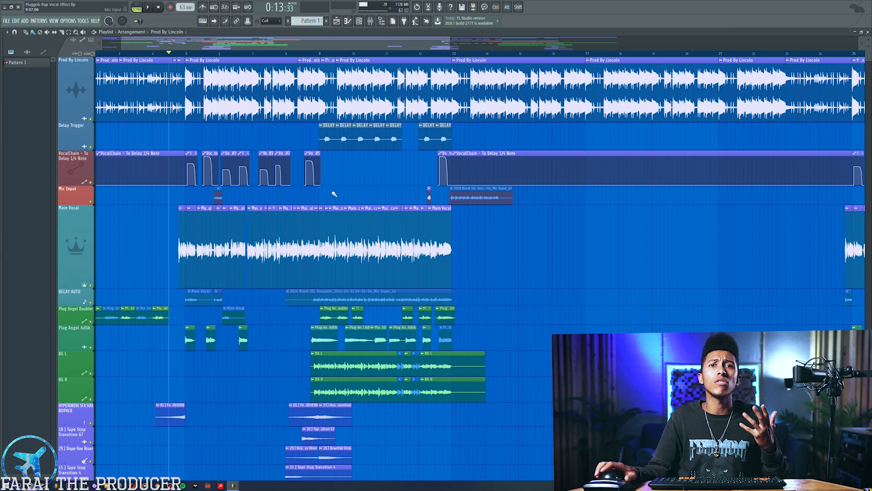
scroll(334, 194, down, 6)
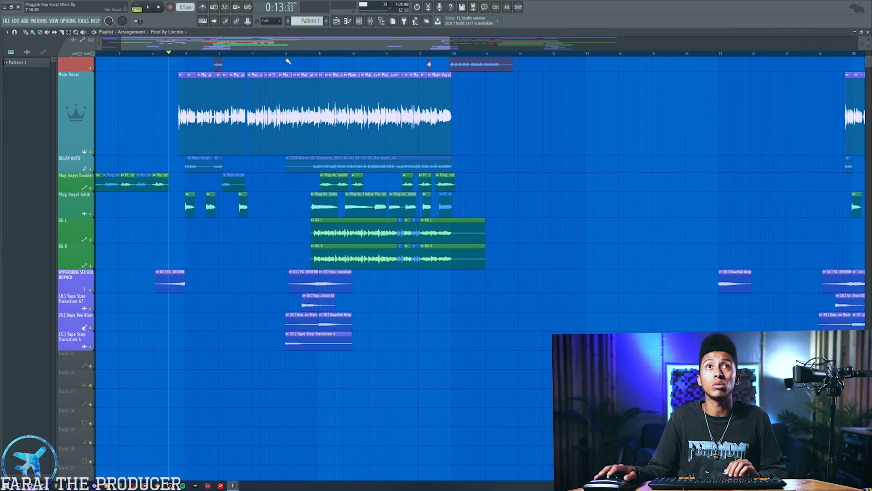
click(300, 53)
key(space)
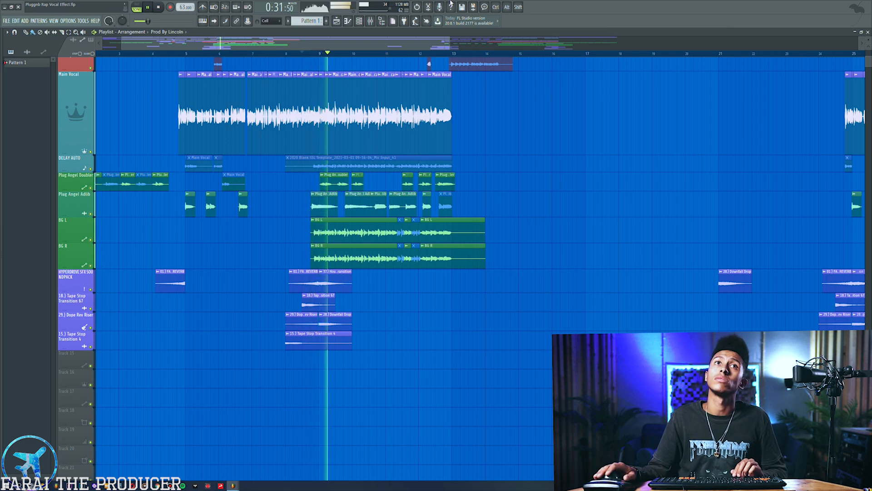
Solo the Plug Angel Doubler track and the Plug Angel Adlib track in turn during playback, and restore all tracks.
right_click(90, 188)
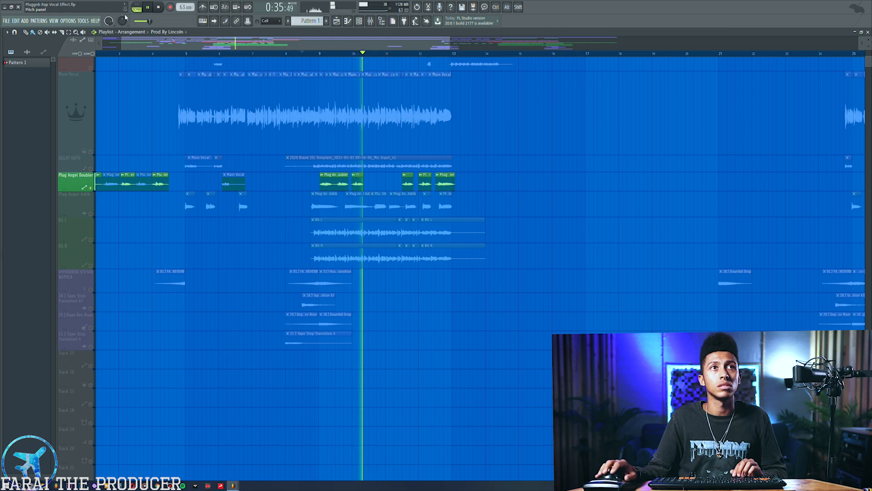
right_click(90, 213)
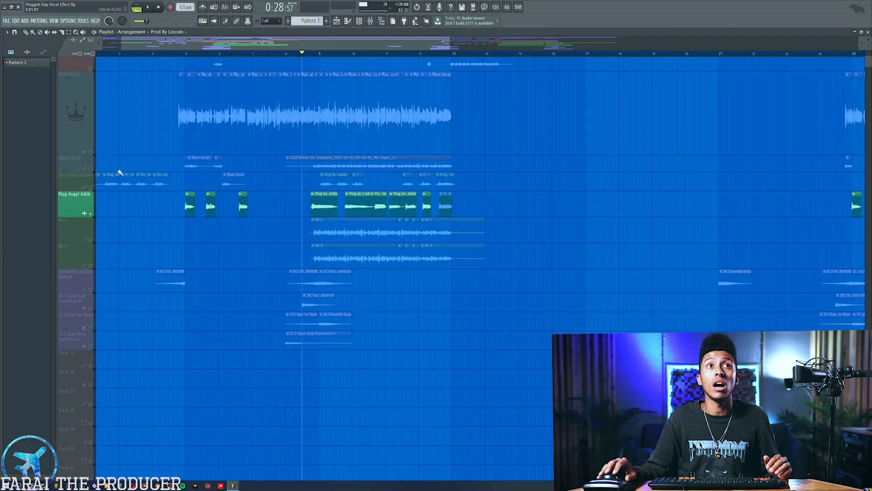
right_click(94, 214)
Zoom the playlist in on bars 8 to 12 and play the section with all vocal layers.
scroll(205, 159, up, 5)
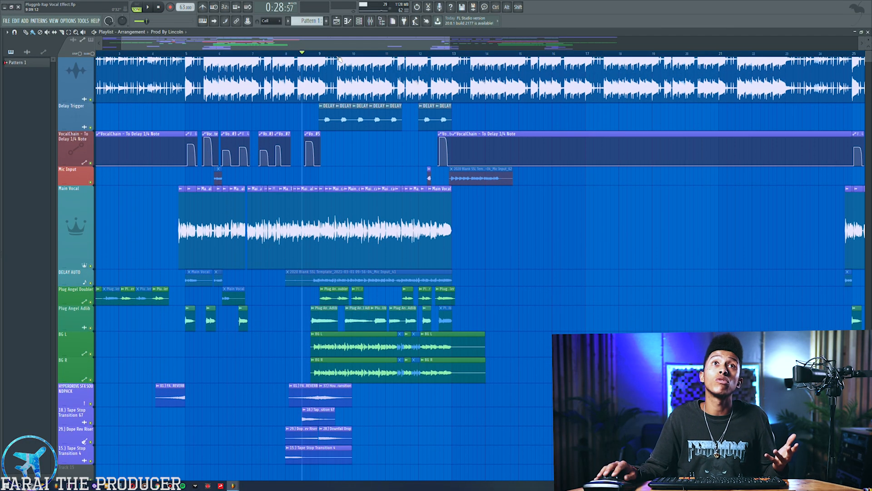
drag(298, 55, 213, 56)
ctrl+click(358, 121)
ctrl+click(384, 145)
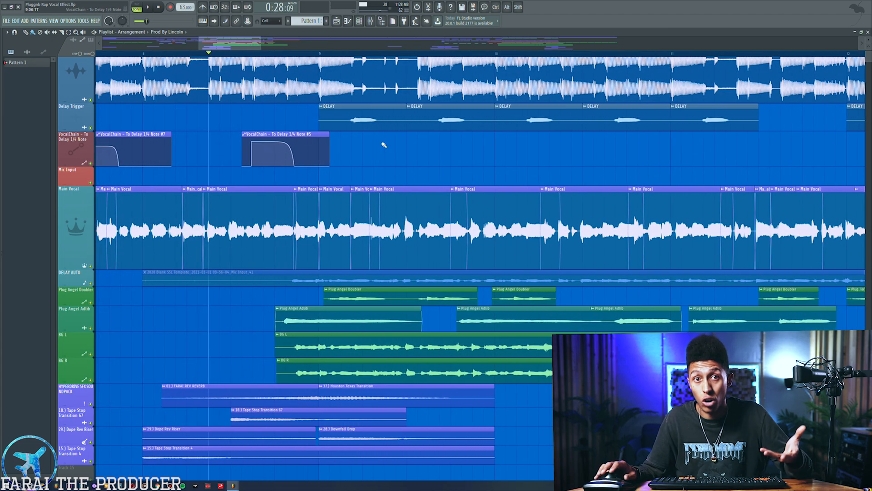
key(space)
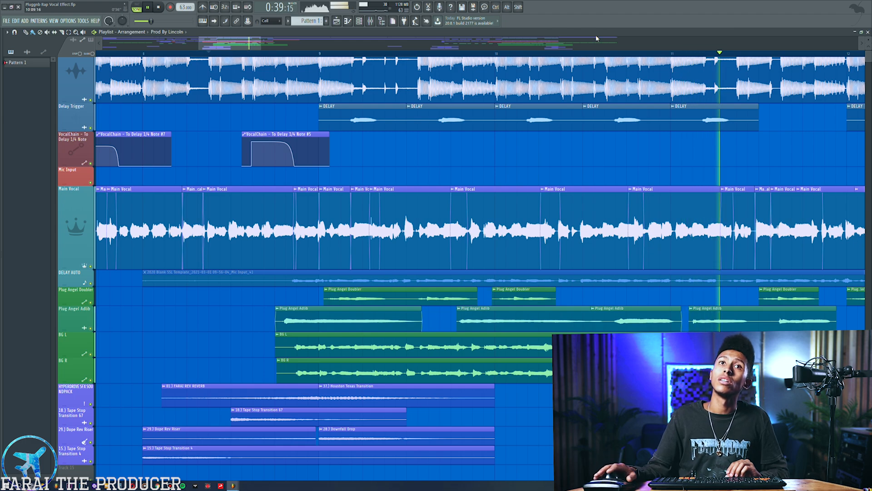
key(space)
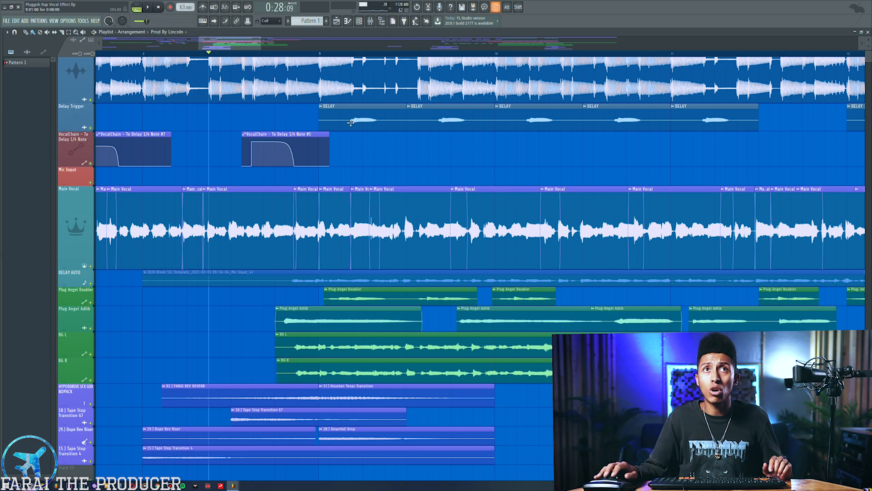
Solo the Plug Angel Doubler track and play it from bar 9.
click(360, 296)
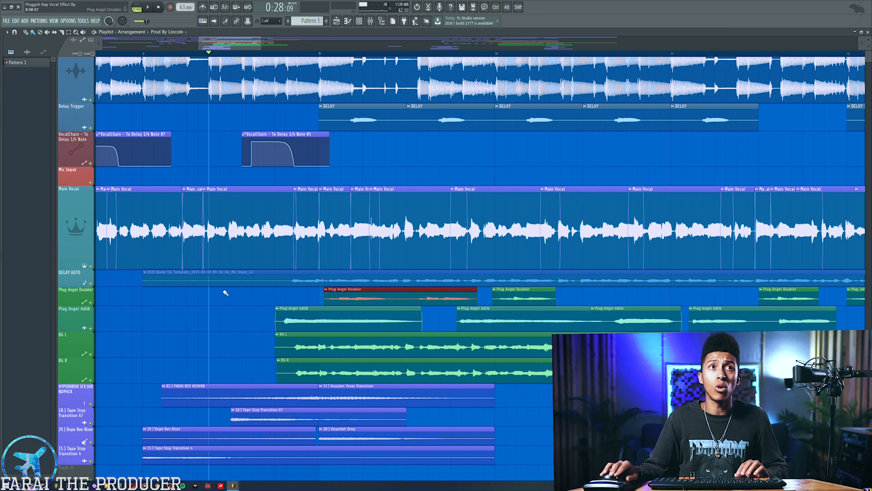
right_click(92, 303)
click(325, 58)
key(space)
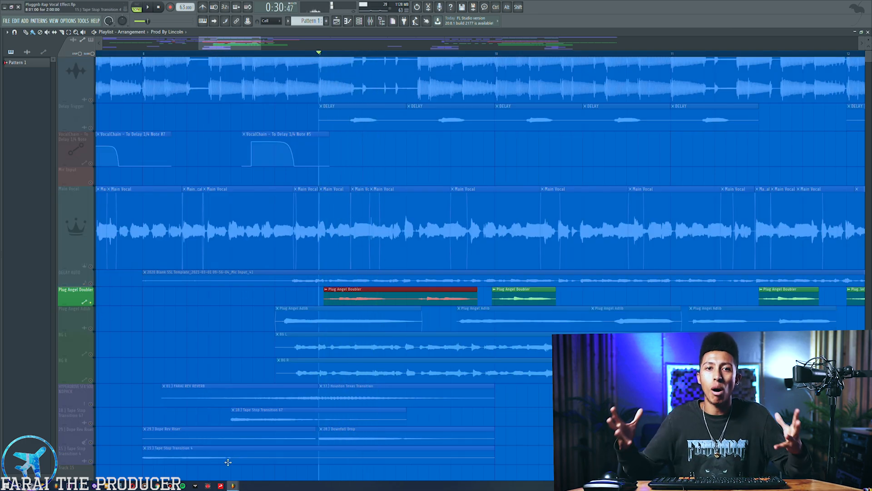
Solo the Plug Angel Adlib track and play it from bar 9.
right_click(91, 328)
key(space)
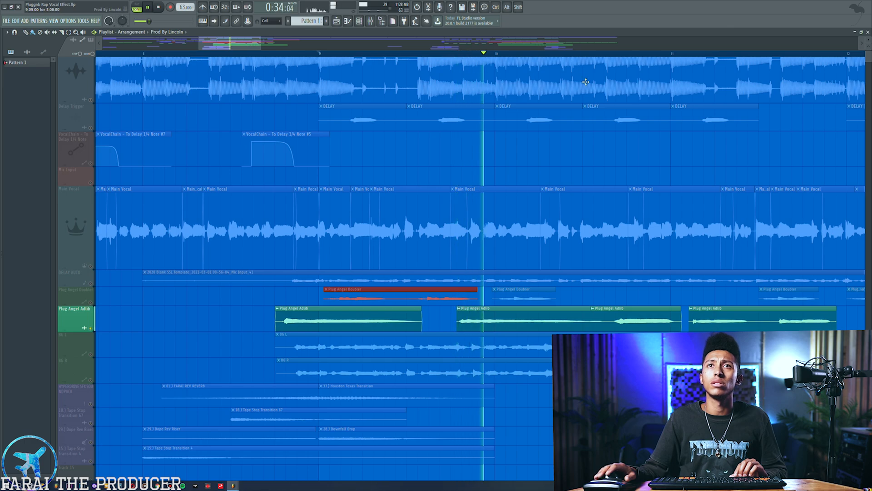
key(space)
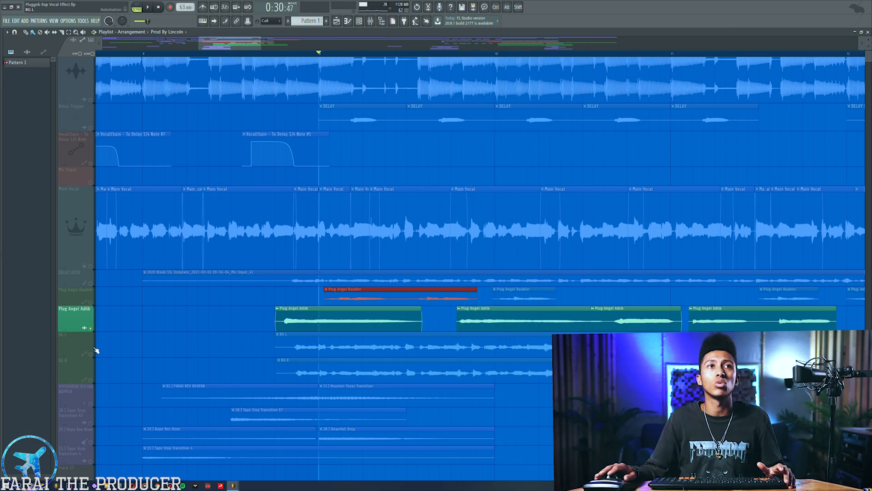
Unsolo the Plug Angel Adlib track to restore all playlist tracks, and show the mixer again.
right_click(95, 331)
right_click(90, 329)
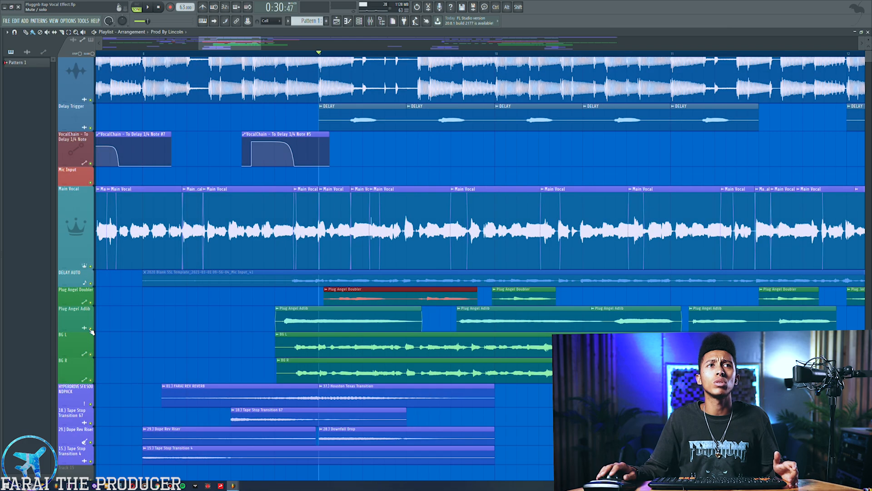
right_click(90, 302)
click(370, 21)
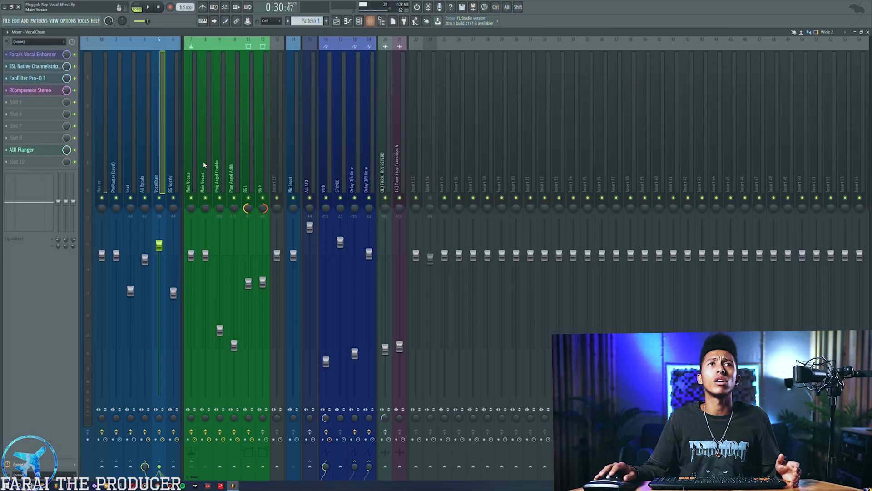
Open and close Auto-Tune 8.1 on the Plug Angel Doubler mixer track to check its settings.
click(223, 151)
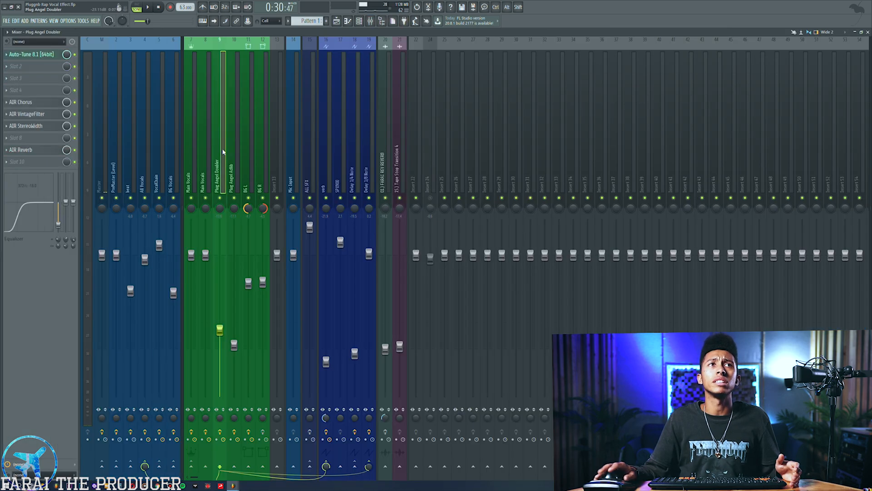
click(45, 57)
click(47, 57)
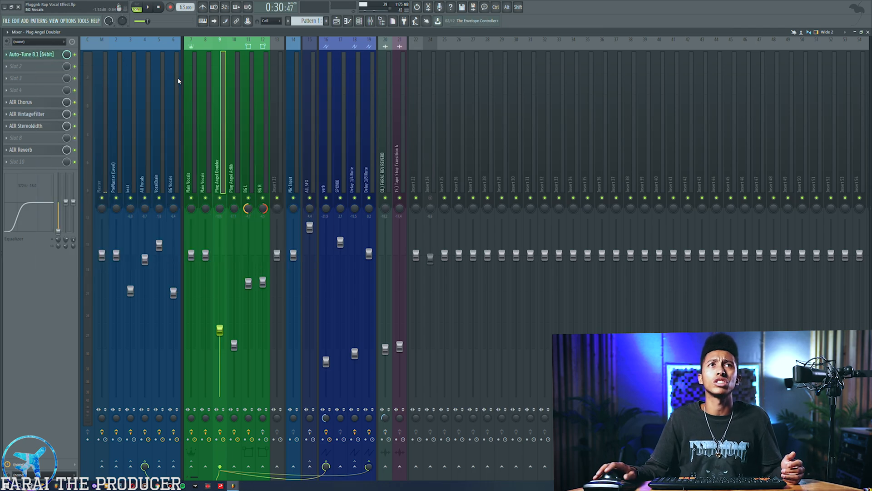
Show the Auto-Tune 8.1 settings on the first Main Vocals mixer track and close the plugin.
click(191, 84)
click(53, 57)
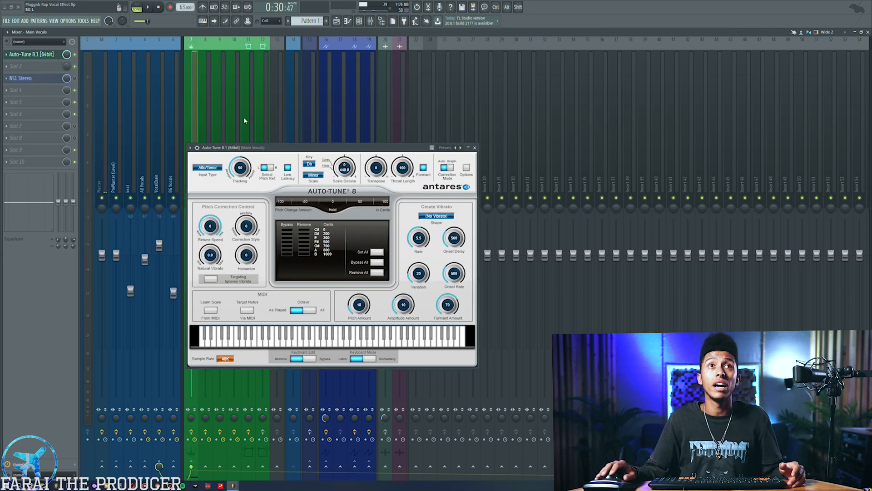
drag(244, 147, 298, 96)
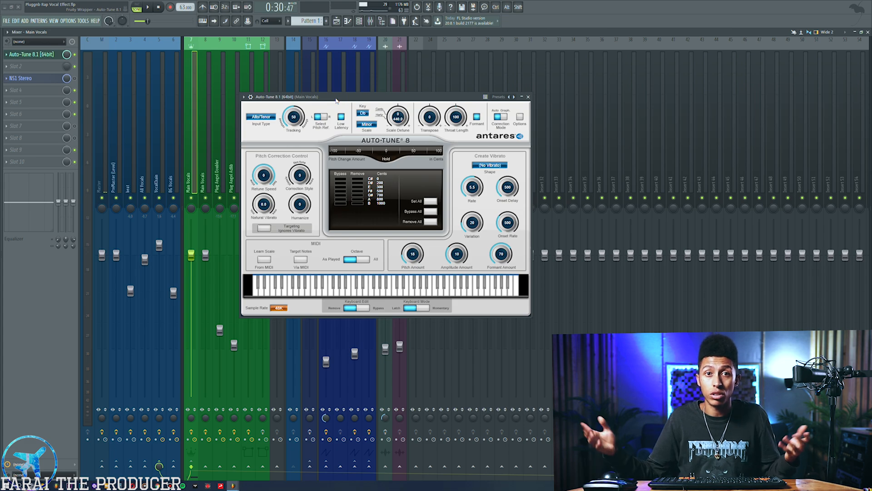
click(50, 54)
Return to the Plug Angel Doubler track and review its Auto-Tune 8.1 and AIR Chorus plugins.
click(218, 140)
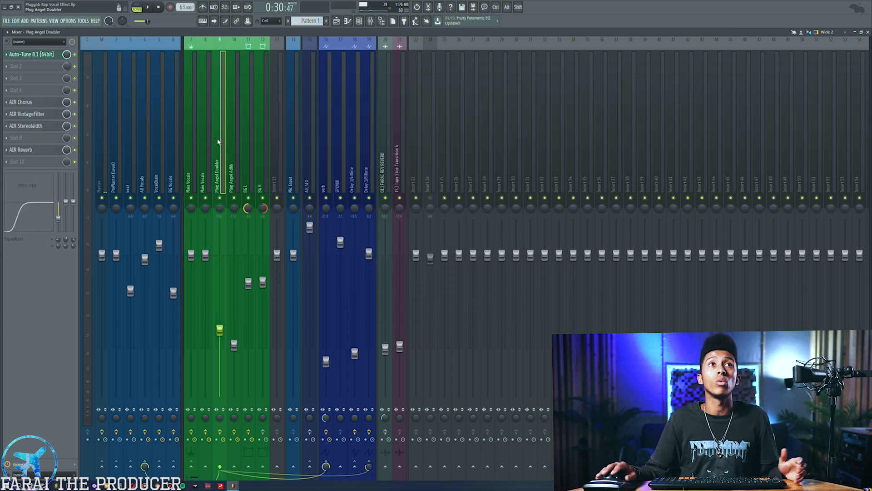
click(44, 55)
click(44, 55)
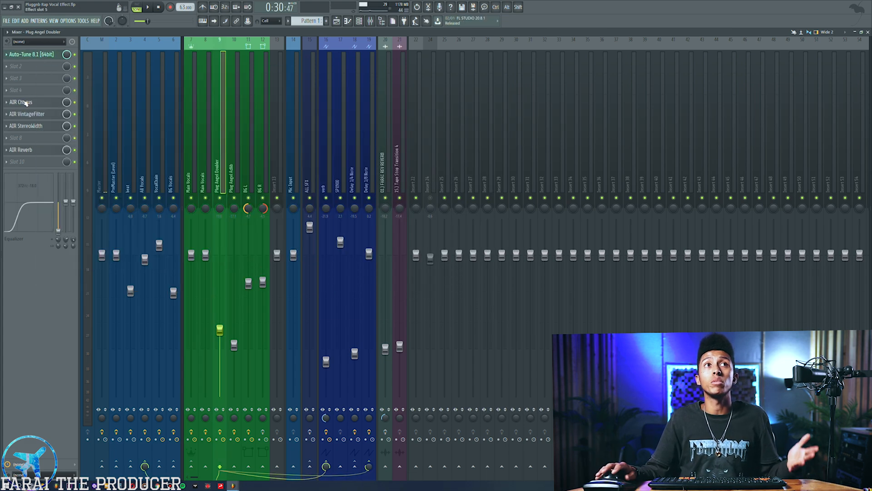
click(25, 103)
click(25, 102)
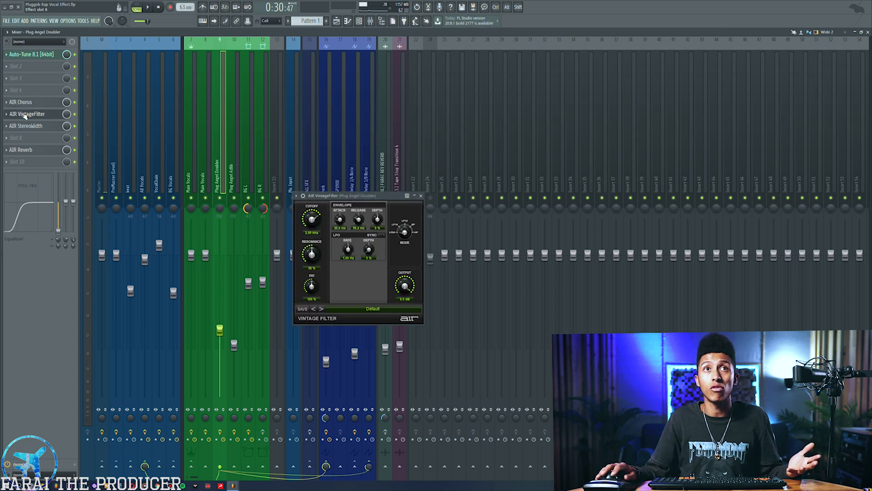
Review the AIR VintageFilter, AIR StereoWidth and AIR Reverb settings on the Plug Angel Doubler track.
click(27, 114)
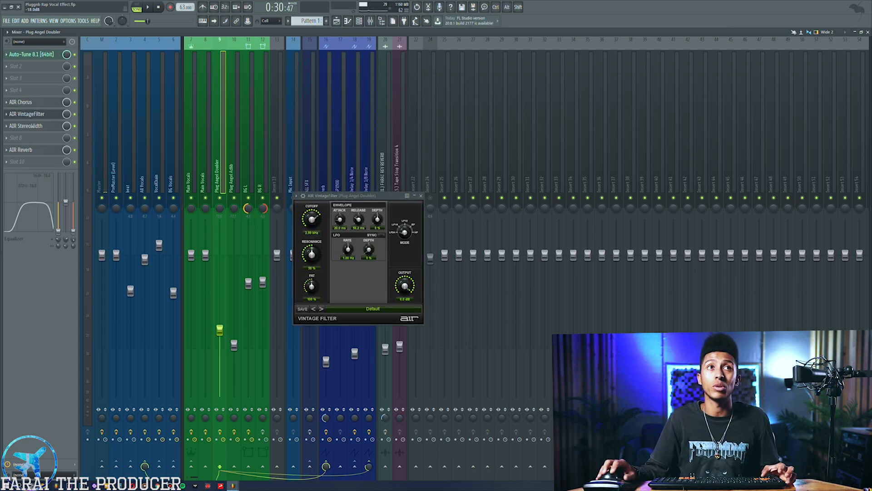
click(41, 129)
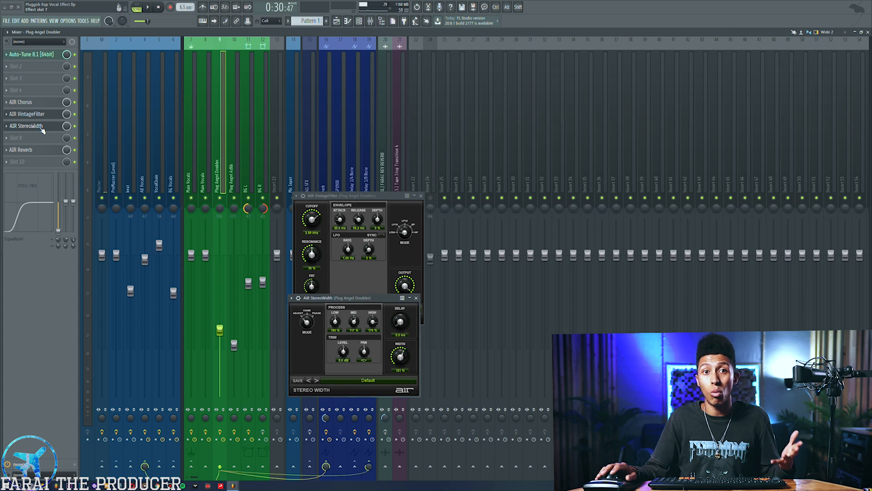
click(42, 130)
click(36, 151)
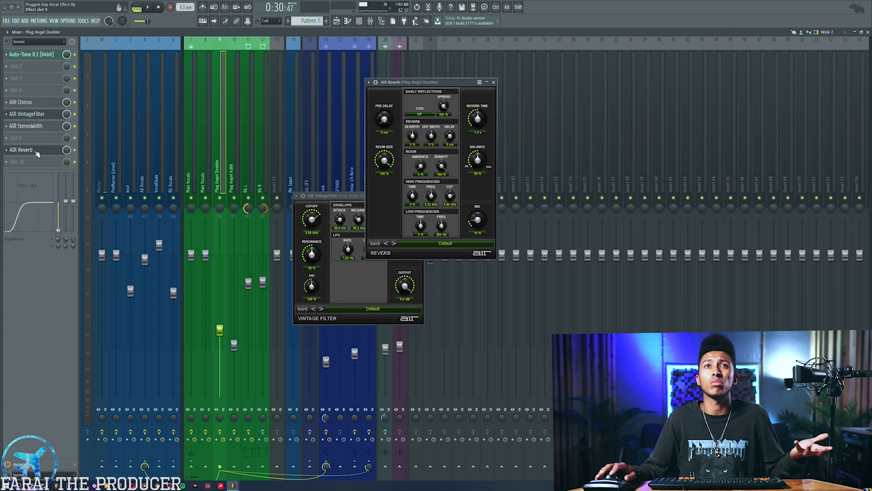
click(37, 154)
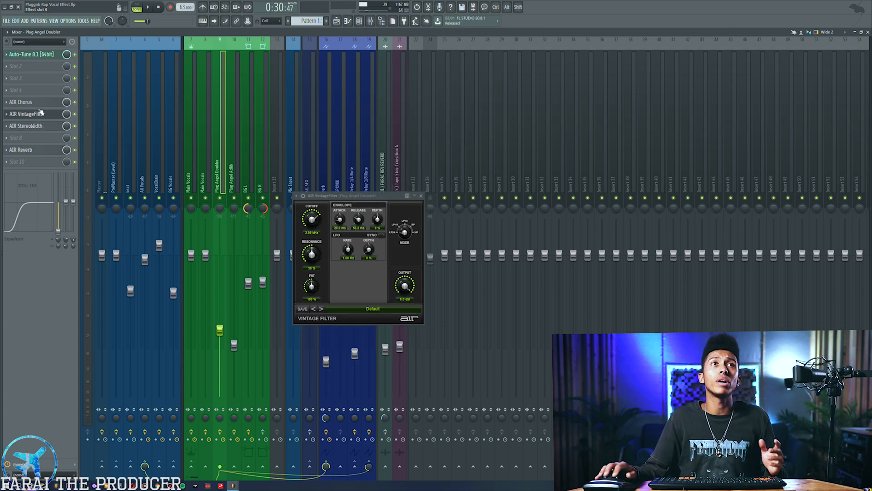
click(40, 114)
Play the soloed doubler with AIR Chorus bypassed for comparison, and inspect the Delay 1/8 Note track's effects.
click(359, 21)
key(space)
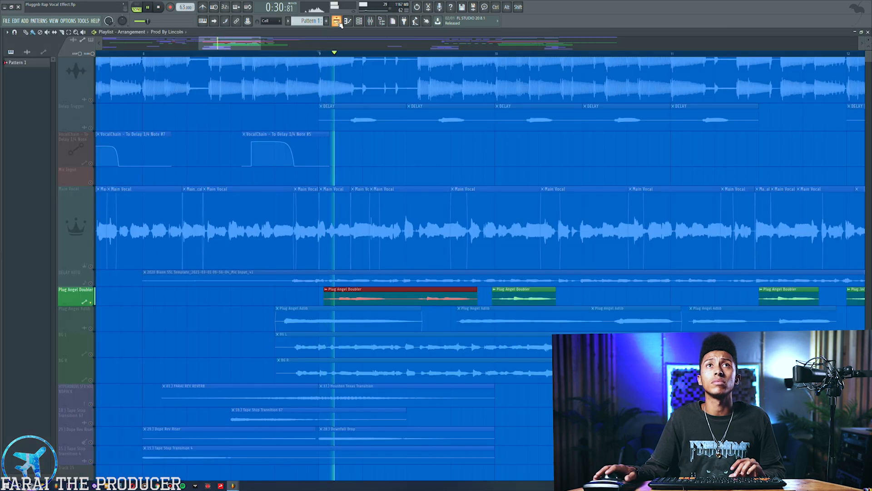
click(369, 23)
key(space)
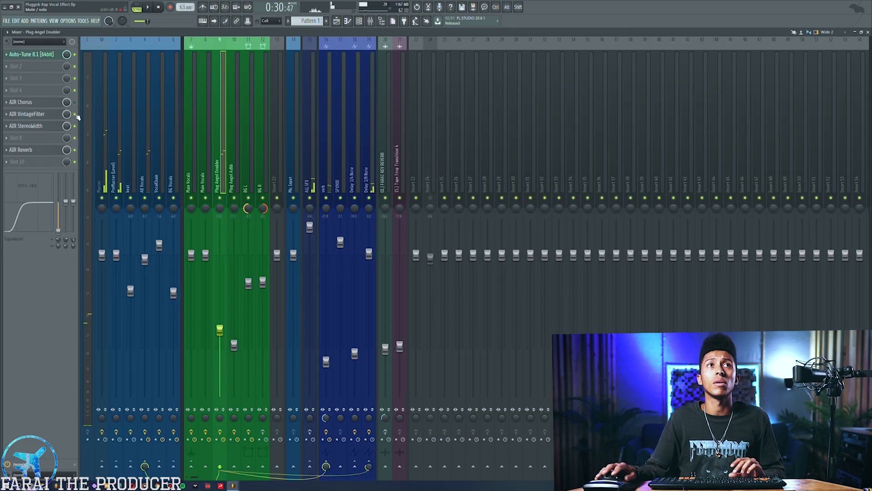
key(space)
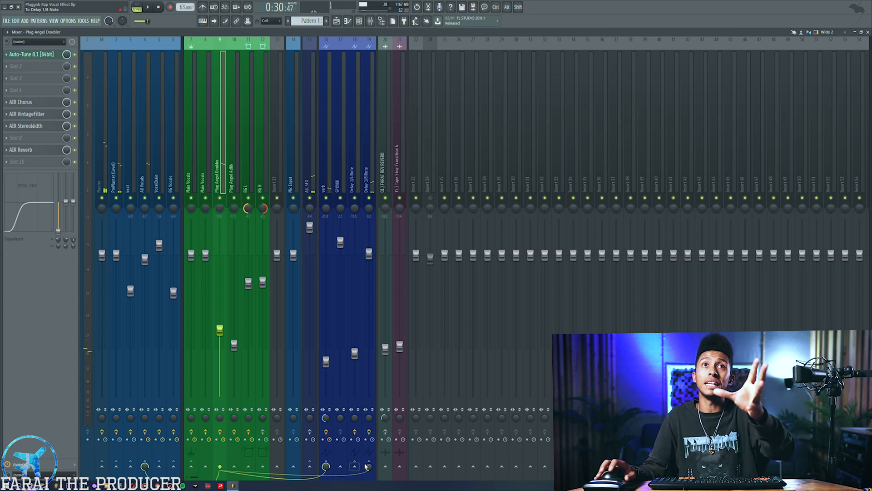
click(368, 175)
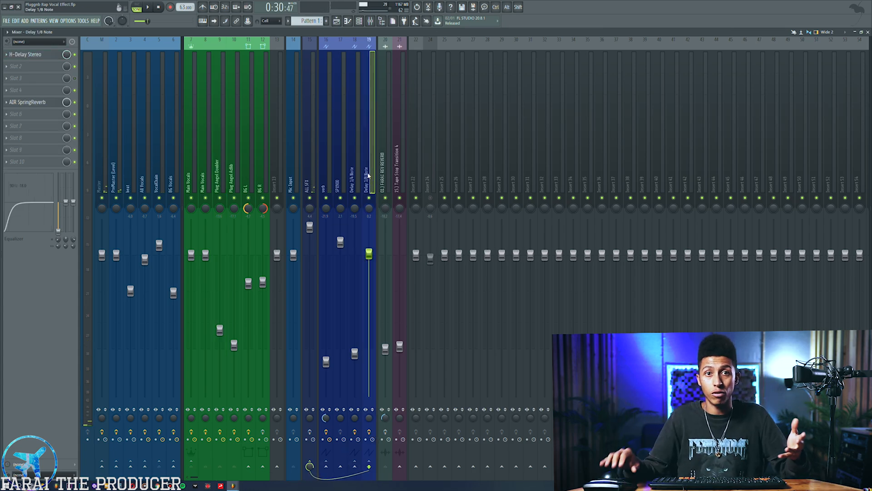
Solo the Plug Angel Adlib playlist track, play it from the second half of bar 9, and show its mixer effects.
click(337, 22)
click(92, 330)
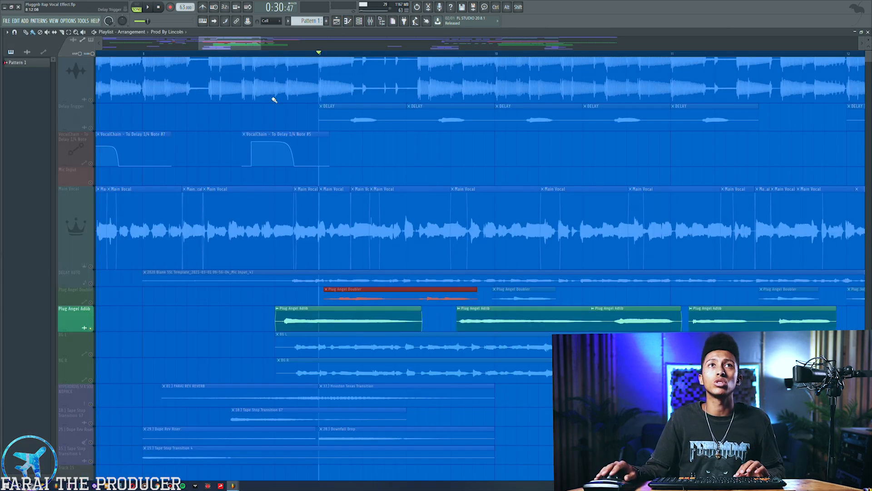
click(439, 54)
key(space)
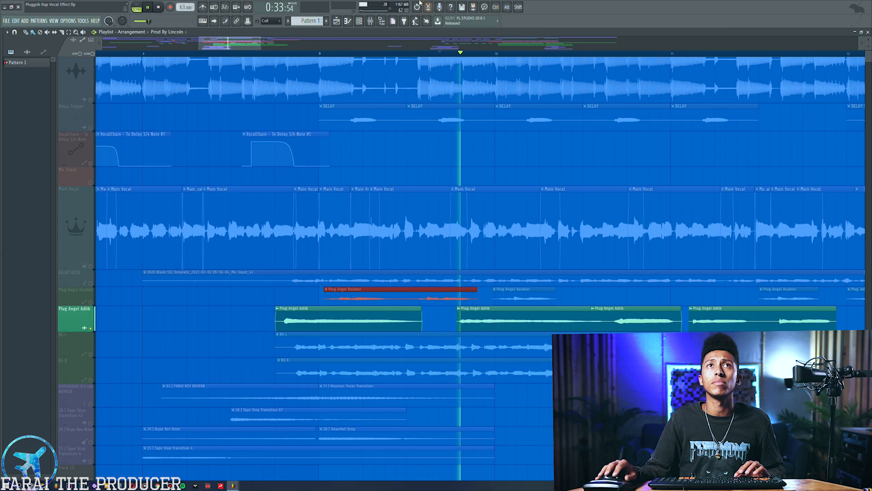
click(370, 21)
click(234, 168)
key(space)
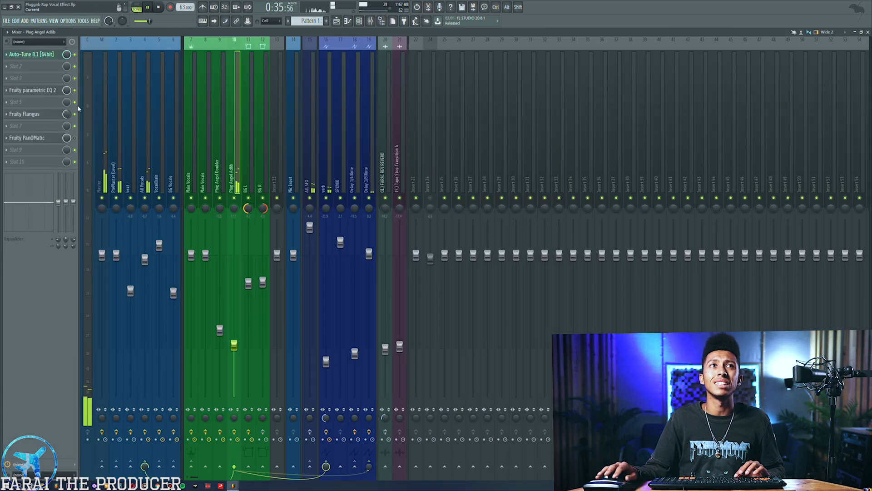
Review the Fruity Parametric EQ 2 and Fruity Flangus settings on the Plug Angel Adlib track.
click(36, 90)
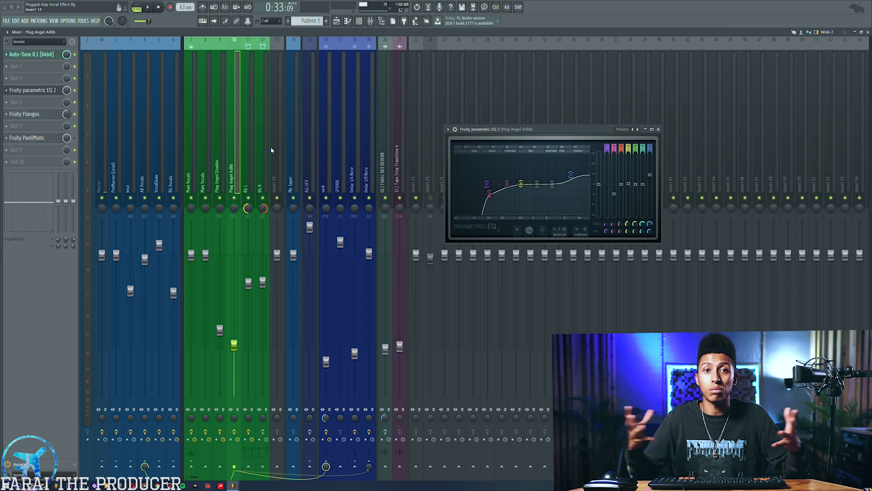
click(34, 90)
click(31, 114)
click(32, 116)
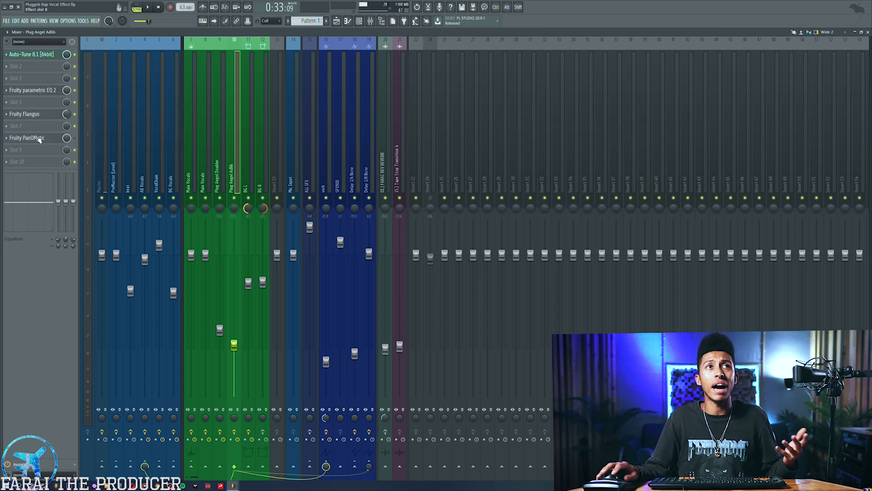
Show Fruity PanOMatic on the Plug Angel Adlib track, play the ad-lib with it enabled, and bypass it again.
click(39, 139)
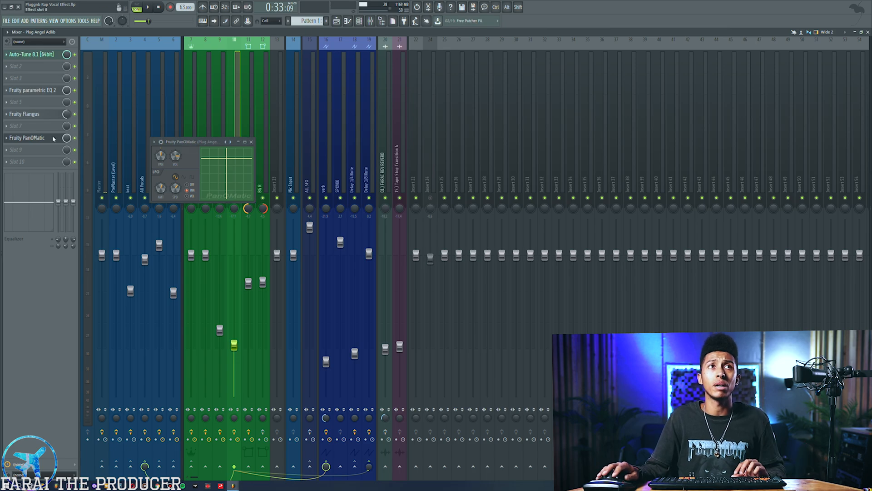
drag(185, 143, 440, 167)
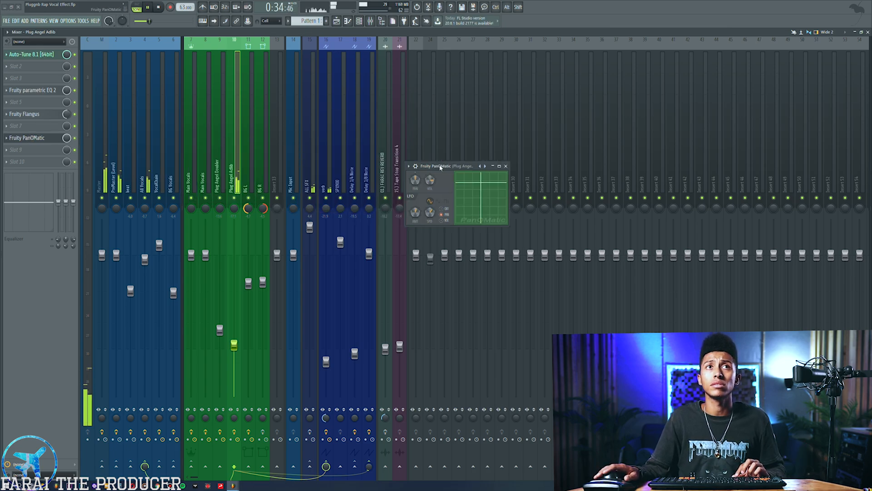
key(space)
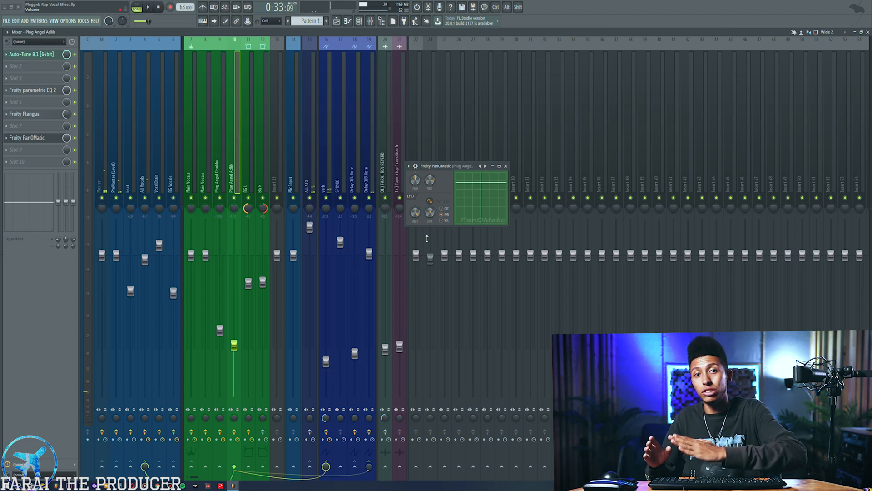
click(76, 139)
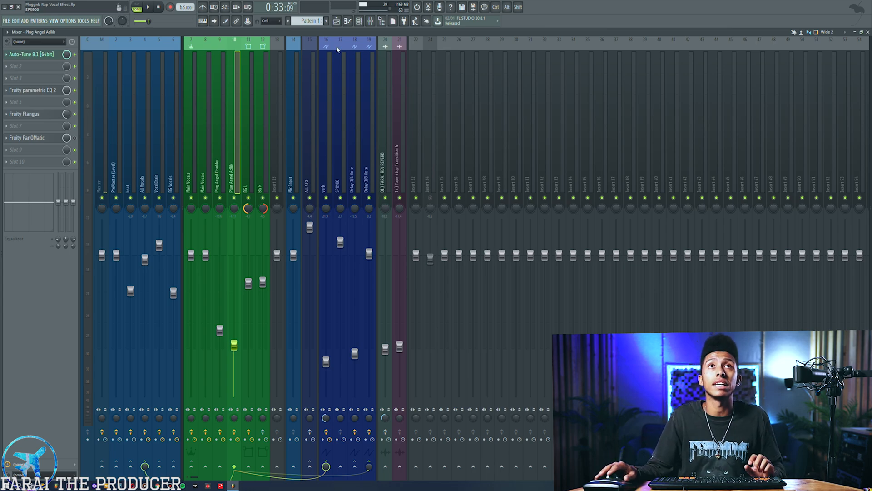
Solo the BG L and BG R background vocal tracks together in the playlist.
click(336, 21)
scroll(241, 274, down, 2)
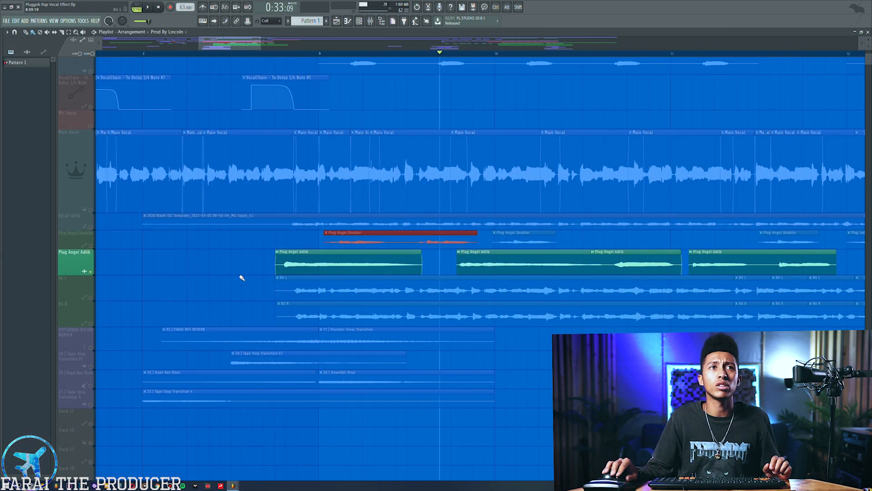
right_click(91, 323)
click(91, 297)
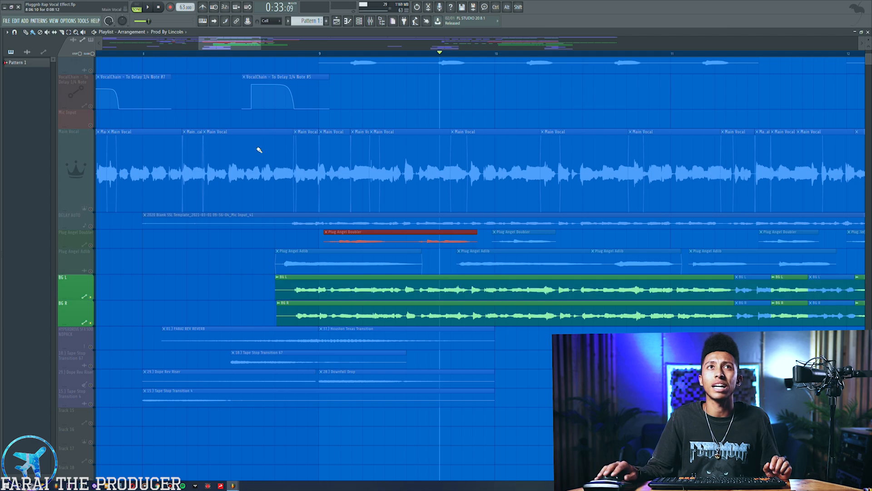
Deselect the Plug Angel Doubler clip and play the background vocals from the start of their first clips.
click(304, 55)
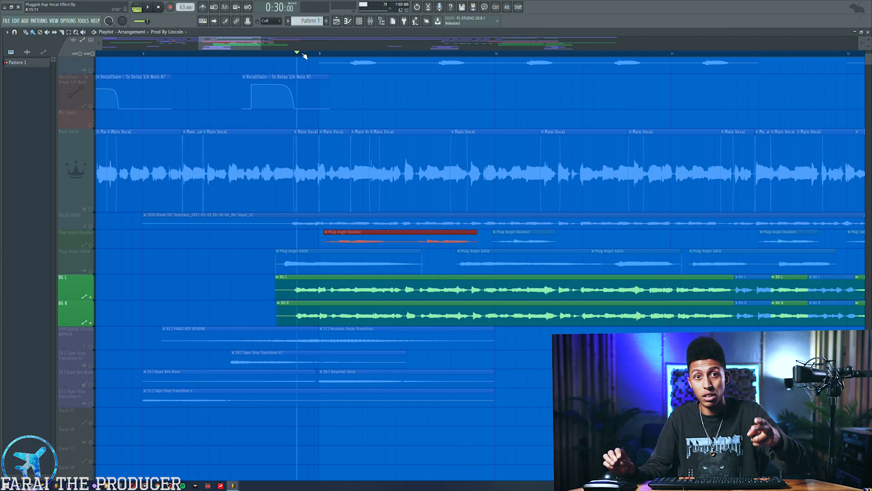
click(276, 53)
drag(301, 179, 531, 181)
ctrl+click(467, 126)
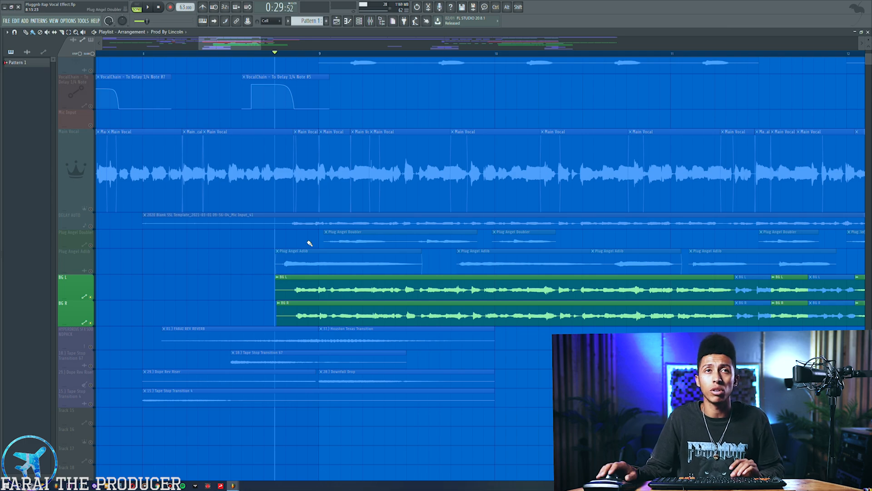
key(space)
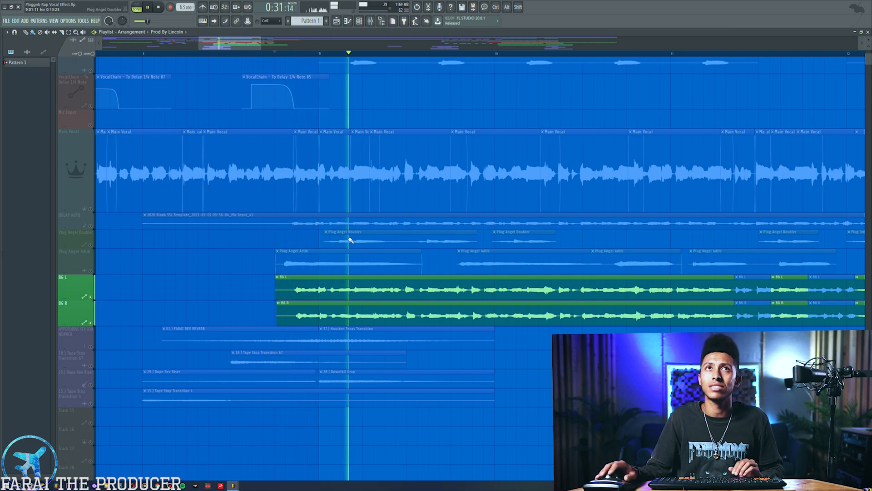
Inspect the bx_console SSL 4000 G on the BG Vocals mixer track while the background vocals play, and close it.
key(F9)
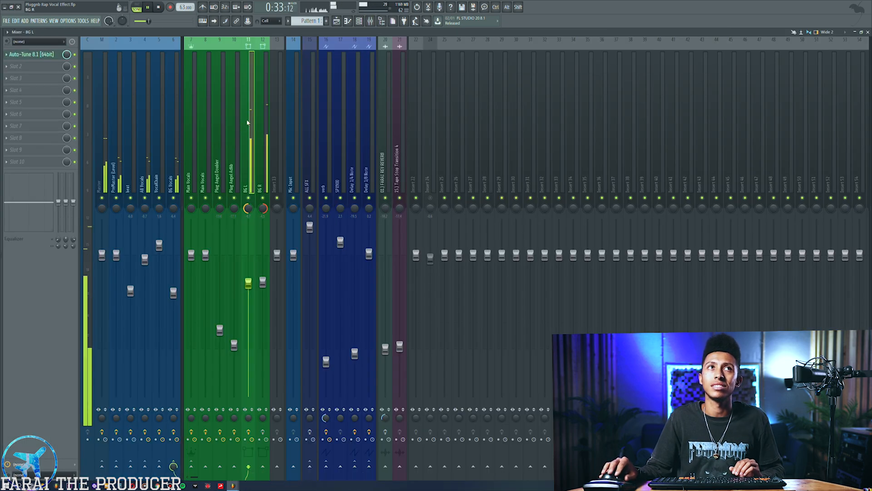
click(177, 88)
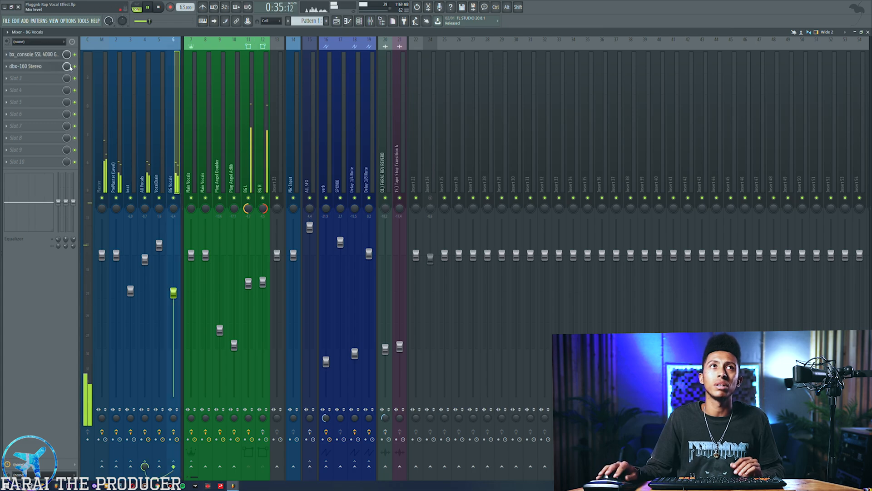
key(space)
click(52, 55)
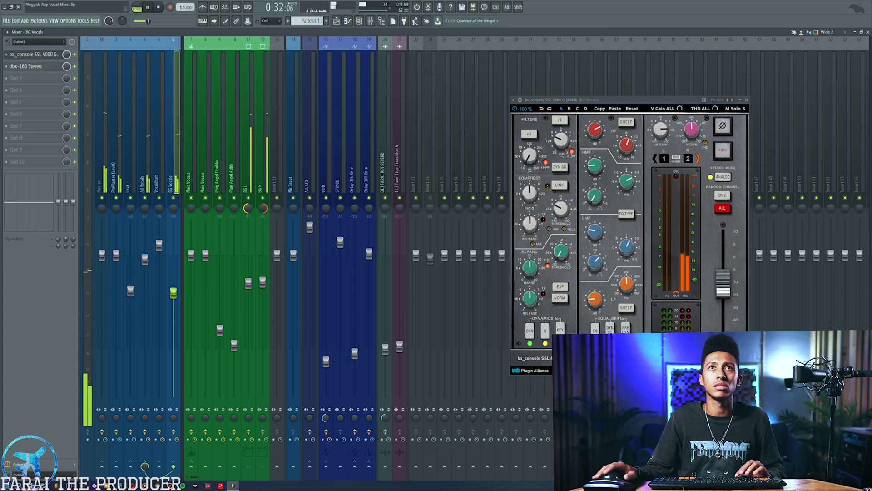
key(space)
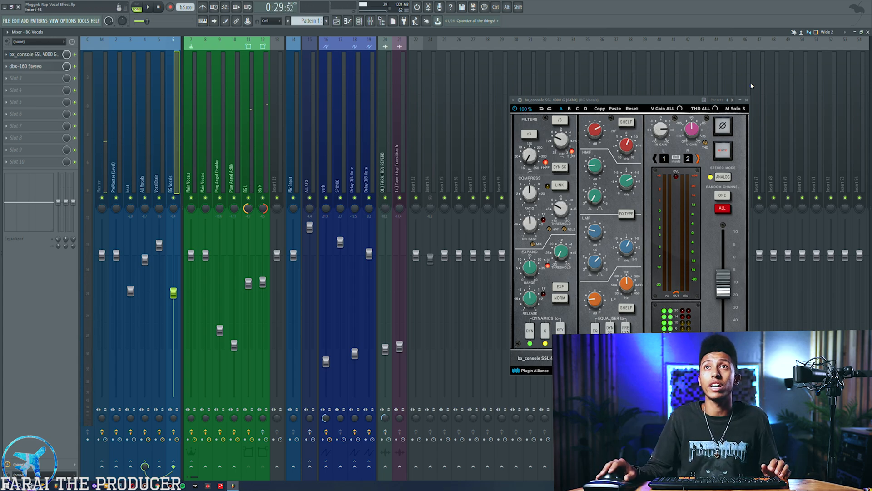
click(747, 100)
Show the Mic Input track's effect slots and review the Fruity Limiter on the Master track.
click(294, 153)
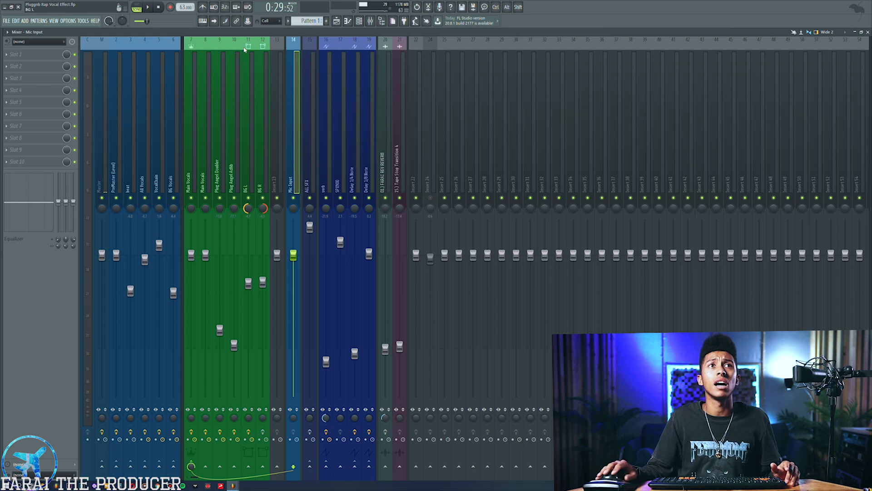
click(100, 147)
click(39, 103)
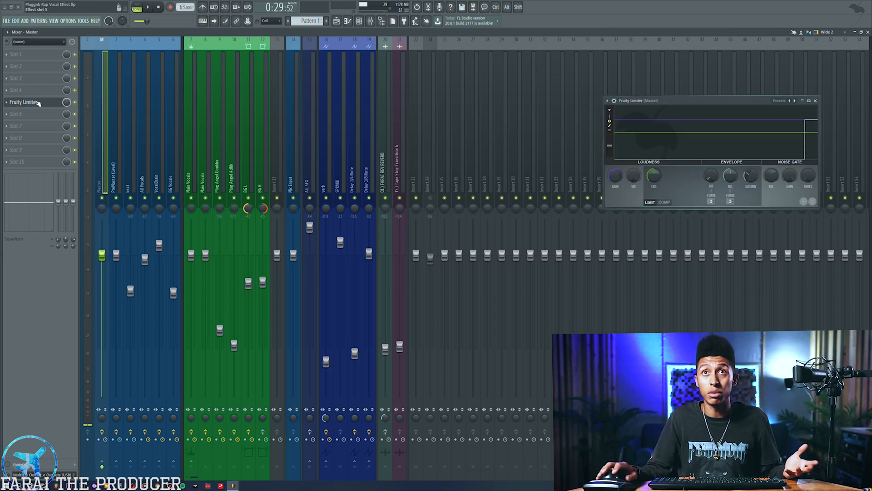
click(39, 103)
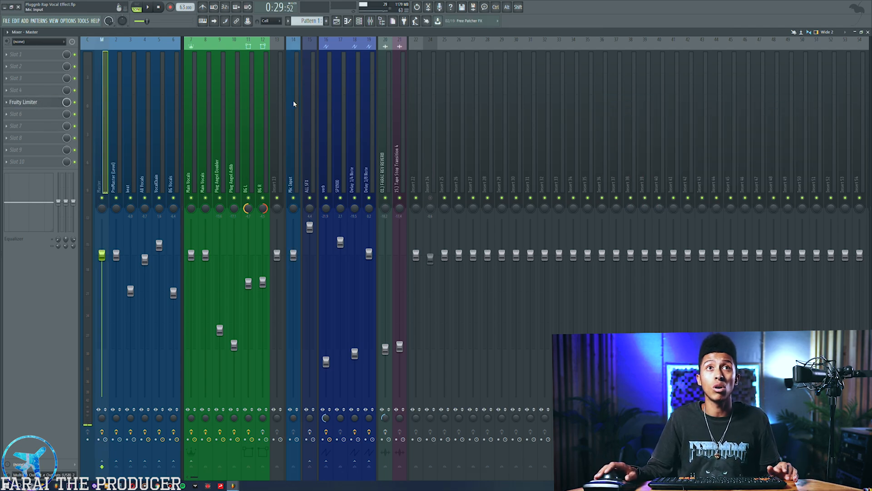
Go through the effect chains of the verb, SPX900, Delay 1/4 Note, Delay 1/8 Note and VocalChain mixer tracks.
click(326, 140)
click(340, 141)
click(359, 142)
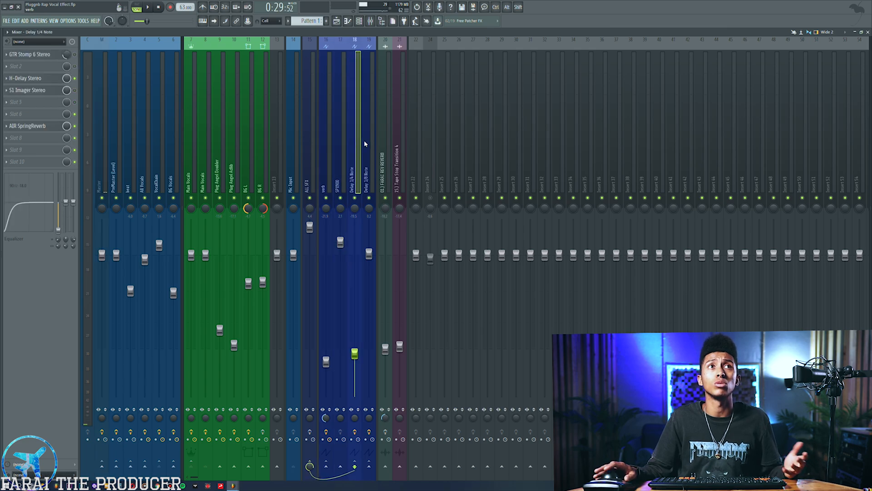
click(364, 159)
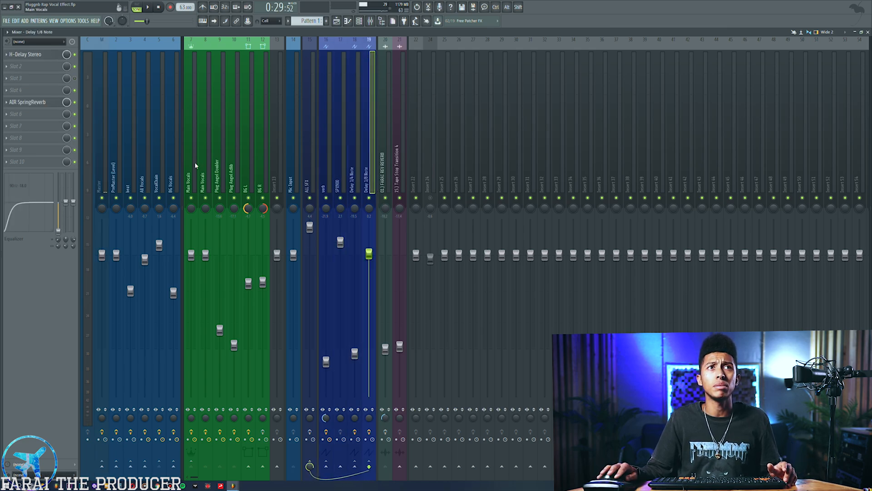
click(162, 159)
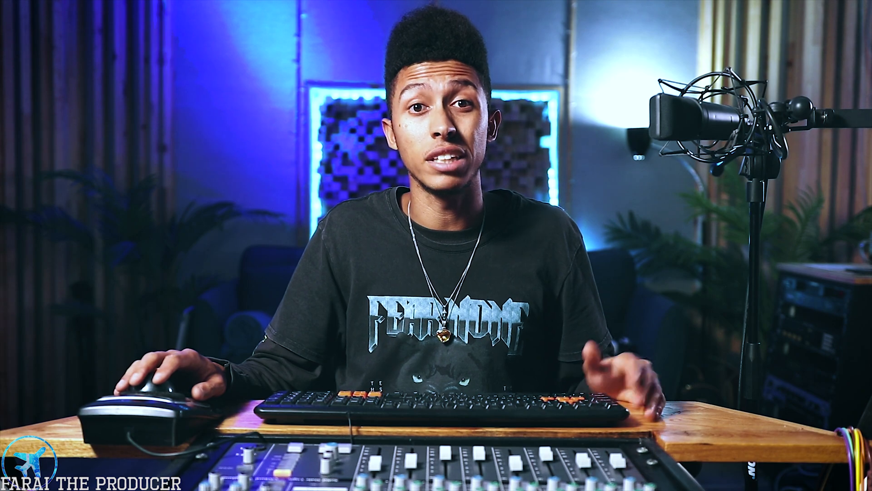